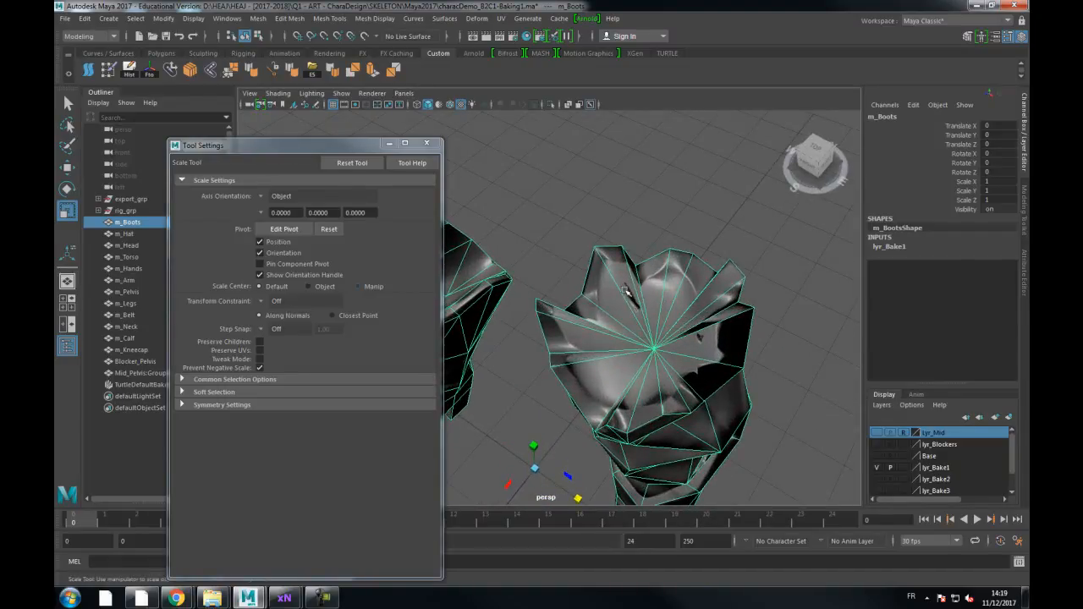
Step: Examine the boots mesh from all sides, including the open shaft tops and the overall shape of both boots
{"action": "left_click_drag", "start_coordinate": [632, 307], "coordinate": [636, 220], "text": "alt"}
{"action": "left_click_drag", "start_coordinate": [598, 253], "coordinate": [540, 266], "text": "alt"}
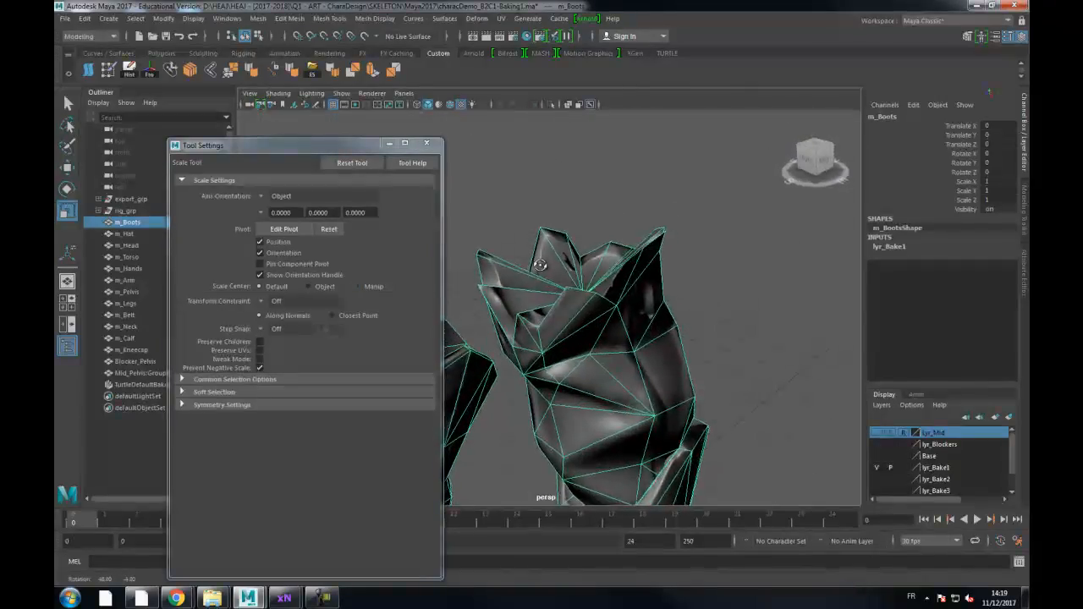
{"action": "left_click_drag", "start_coordinate": [623, 290], "coordinate": [693, 261], "text": "alt"}
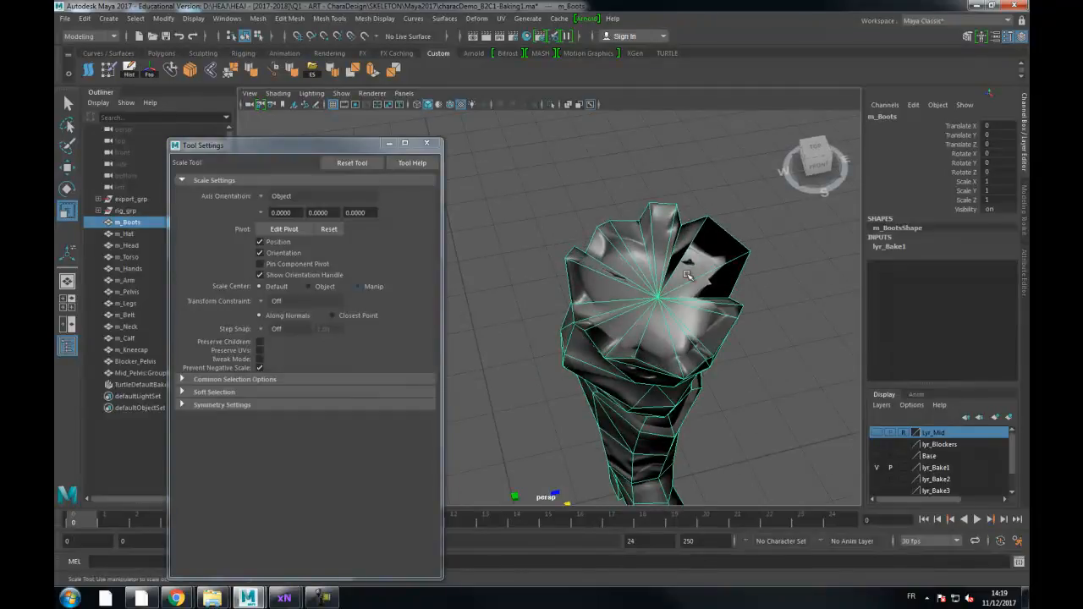
{"action": "left_click_drag", "start_coordinate": [678, 309], "coordinate": [628, 279], "text": "alt"}
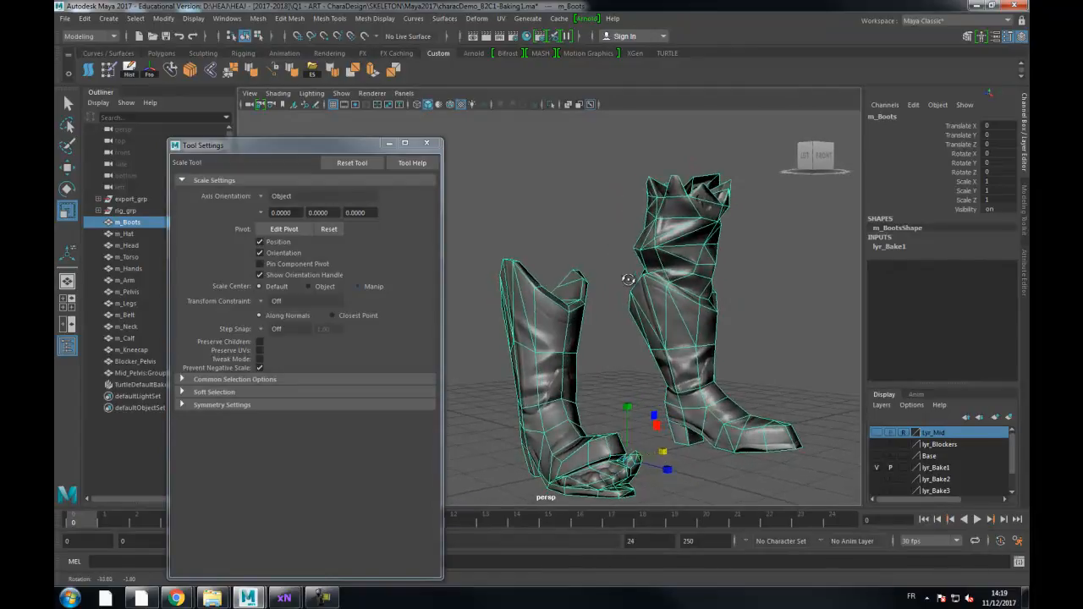
{"action": "left_click", "coordinate": [615, 375]}
{"action": "left_click_drag", "start_coordinate": [615, 375], "coordinate": [607, 260], "text": "alt"}
{"action": "left_click", "coordinate": [607, 261]}
{"action": "right_click_drag", "start_coordinate": [616, 336], "coordinate": [582, 295], "text": "alt"}
{"action": "left_click_drag", "start_coordinate": [581, 295], "coordinate": [668, 305], "text": "alt"}
{"action": "right_click_drag", "start_coordinate": [669, 305], "coordinate": [670, 330], "text": "alt"}
{"action": "left_click_drag", "start_coordinate": [584, 300], "coordinate": [630, 268], "text": "alt"}
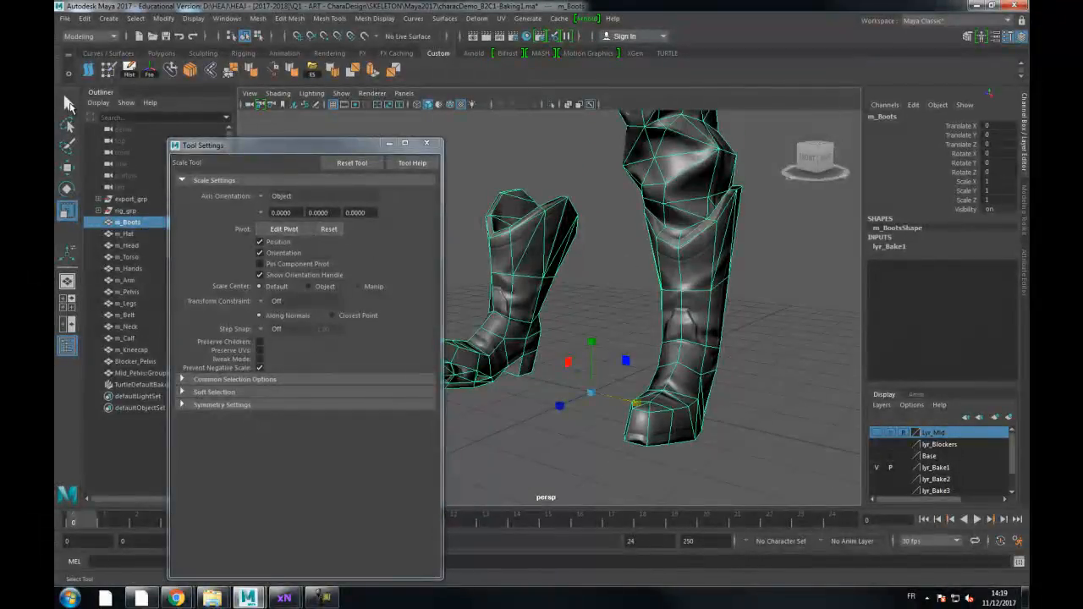
Step: With the Select tool in face selection mode, pick a face on the sole of the taller boot
{"action": "left_click", "coordinate": [68, 103]}
{"action": "right_click_drag", "start_coordinate": [631, 268], "coordinate": [631, 286], "text": "alt"}
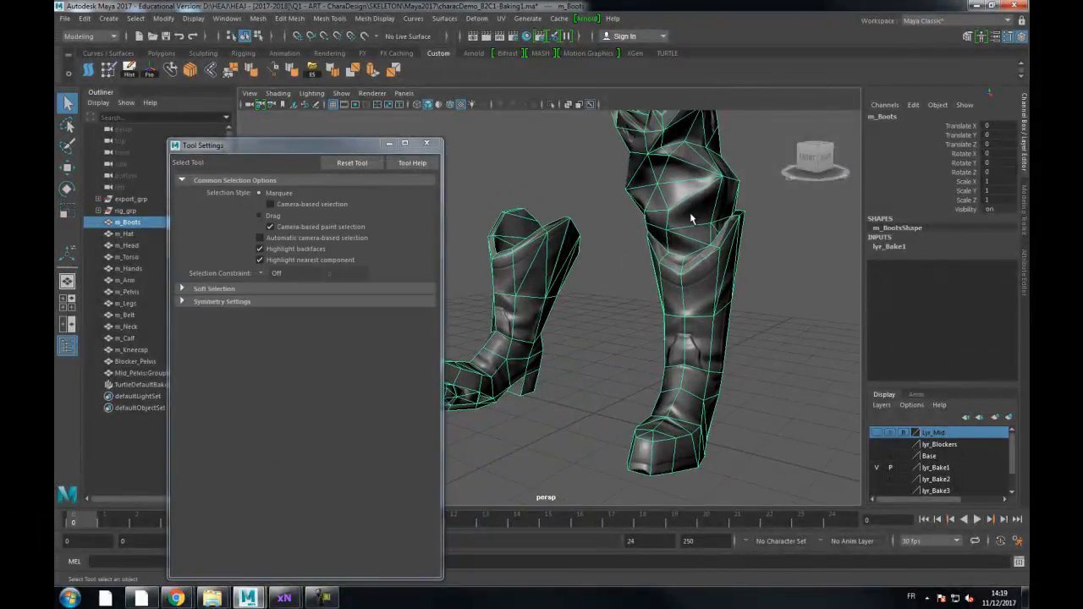
{"action": "right_click_drag", "start_coordinate": [689, 218], "coordinate": [653, 240], "text": "alt"}
{"action": "left_click_drag", "start_coordinate": [653, 239], "coordinate": [595, 247], "text": "alt"}
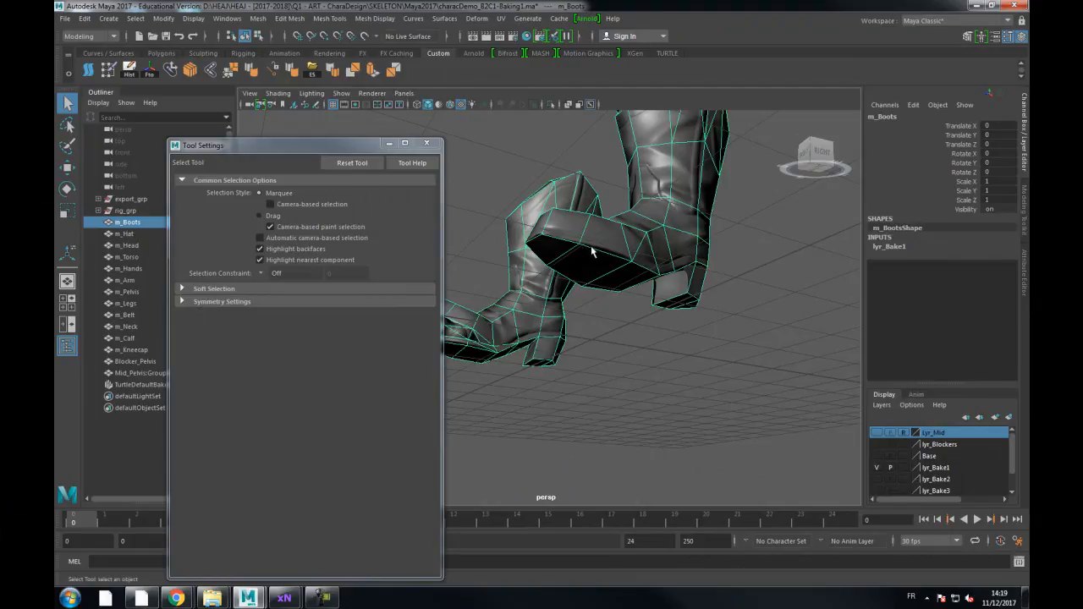
{"action": "key", "text": "F11"}
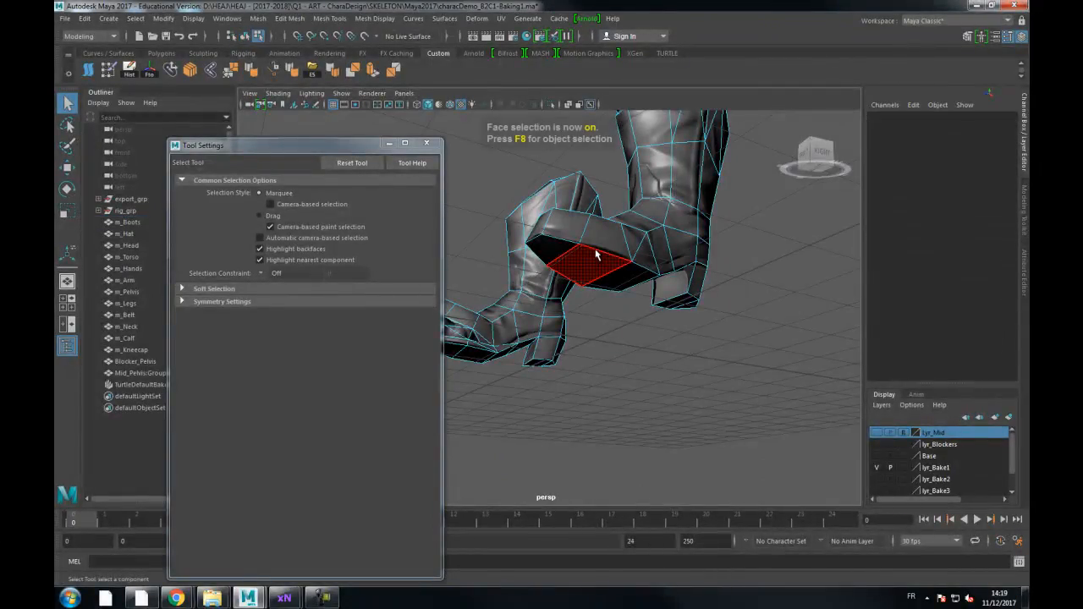
{"action": "left_click", "coordinate": [595, 253]}
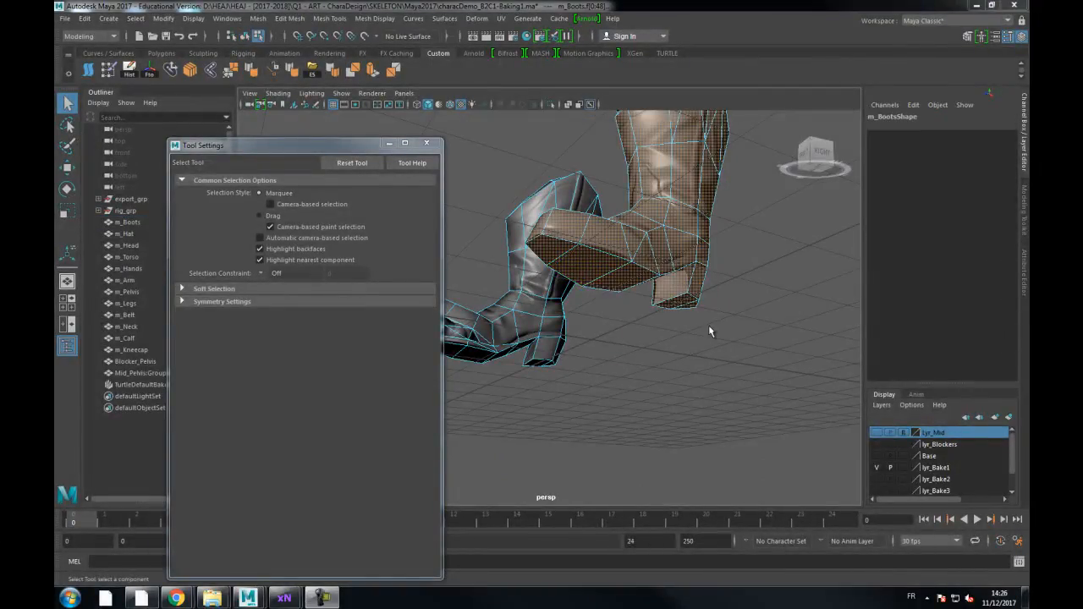
{"action": "left_click_drag", "start_coordinate": [708, 332], "coordinate": [640, 328], "text": "alt"}
{"action": "left_click", "coordinate": [594, 315]}
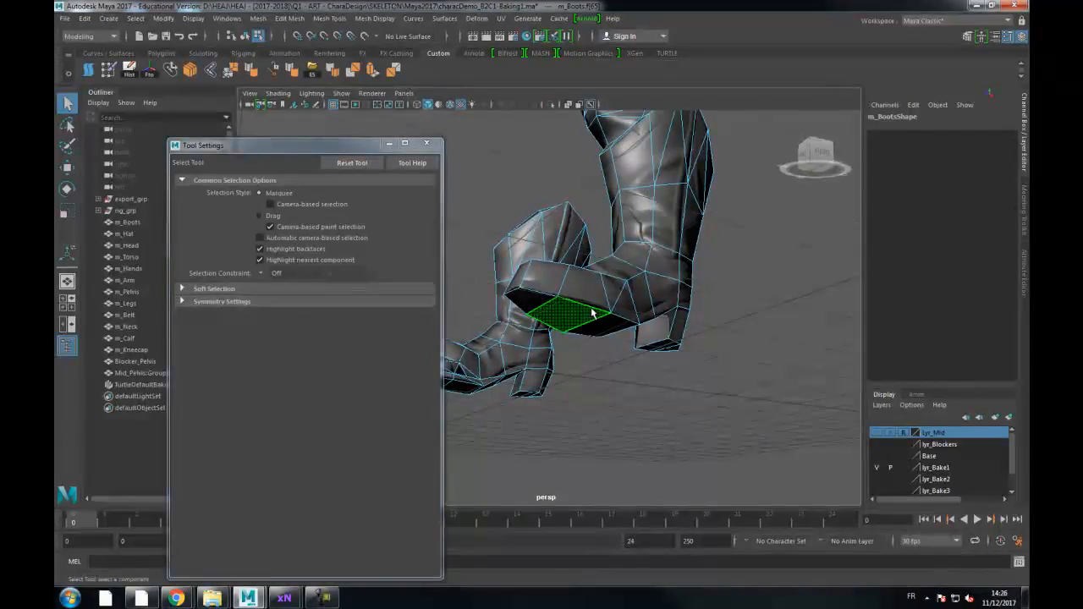
Step: Switch to edge selection, select the edges around the taller boot's sole and heel, and harden them
{"action": "right_click", "coordinate": [593, 315]}
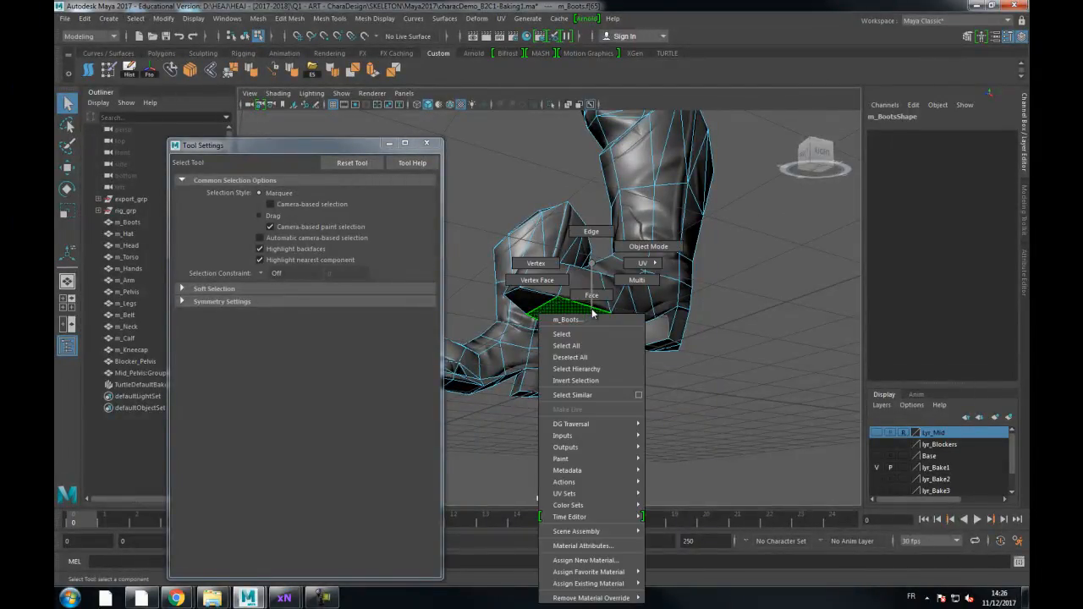
{"action": "left_click", "coordinate": [591, 232]}
{"action": "left_click_drag", "start_coordinate": [574, 299], "coordinate": [736, 345], "text": "alt"}
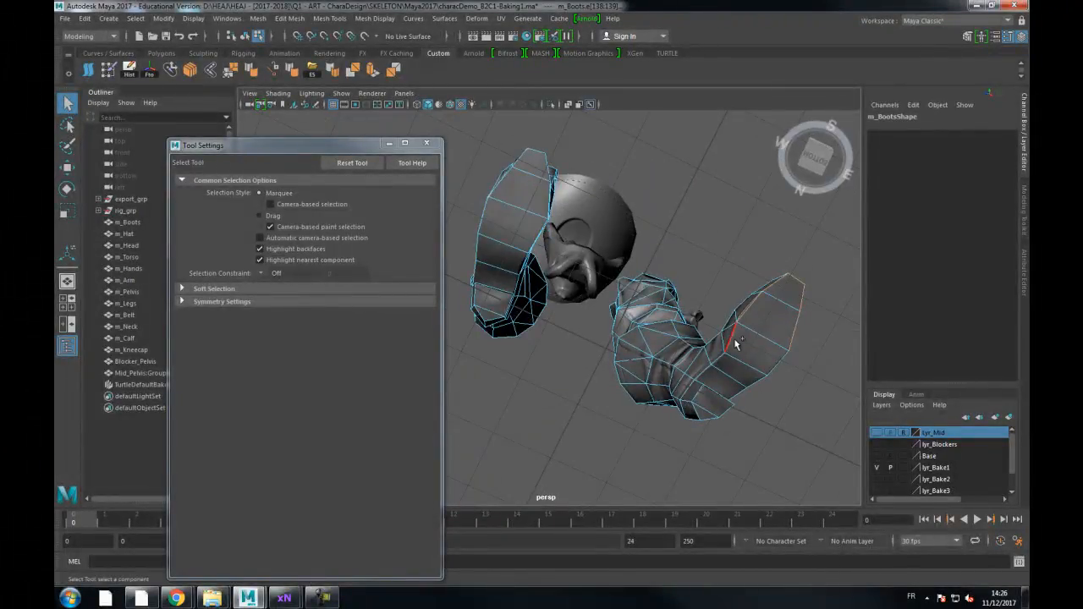
{"action": "left_click", "coordinate": [706, 373]}
{"action": "left_click_drag", "start_coordinate": [760, 375], "coordinate": [654, 358], "text": "alt"}
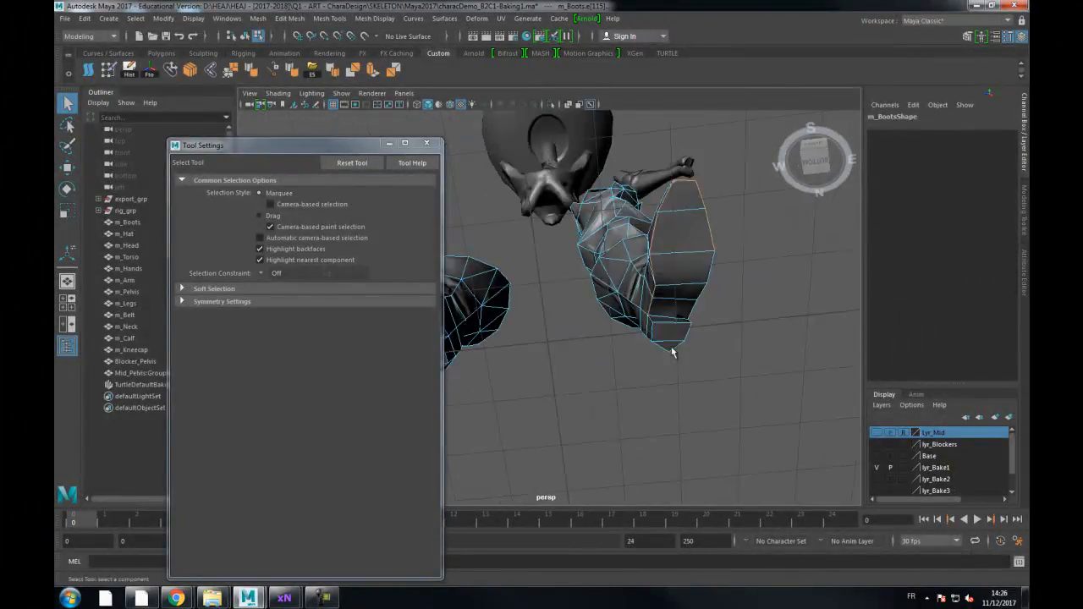
{"action": "left_click_drag", "start_coordinate": [722, 320], "coordinate": [600, 286], "text": "alt"}
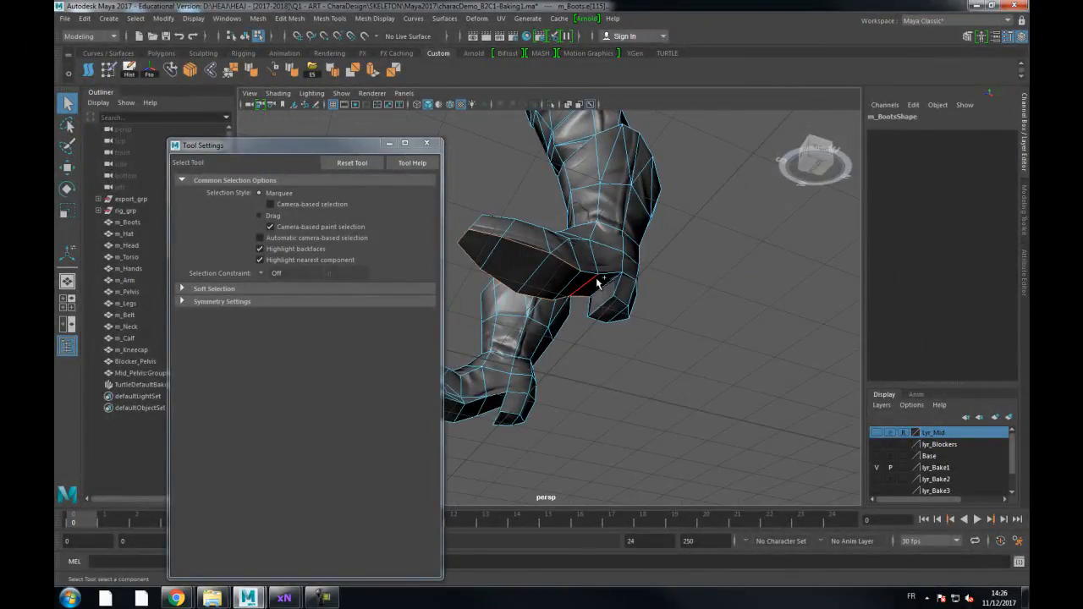
{"action": "left_click", "coordinate": [593, 281]}
{"action": "left_click_drag", "start_coordinate": [671, 331], "coordinate": [462, 295], "text": "alt"}
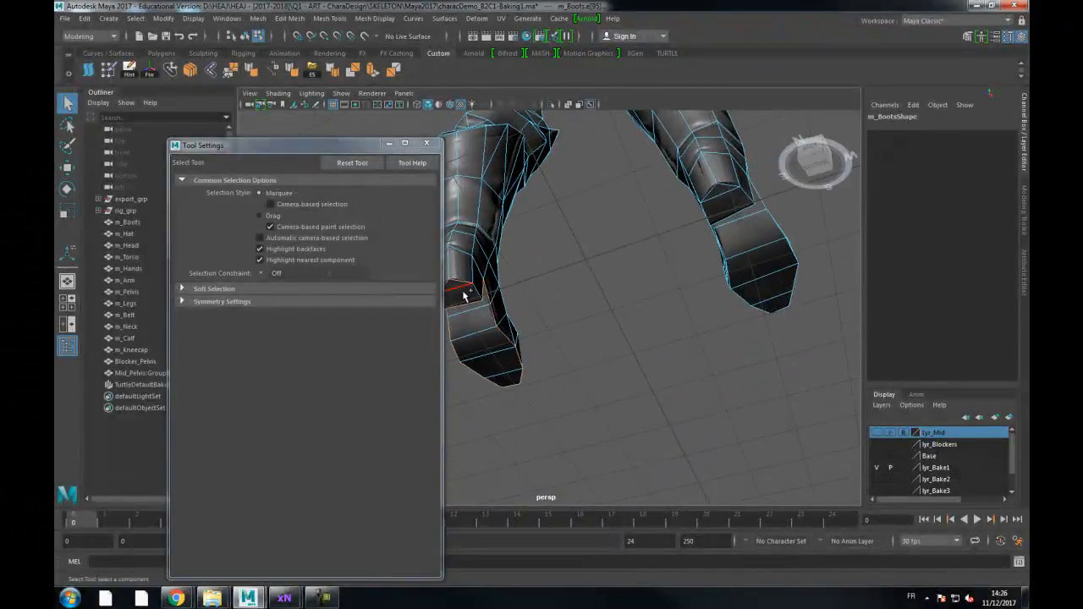
{"action": "left_click", "coordinate": [478, 286], "text": "shift"}
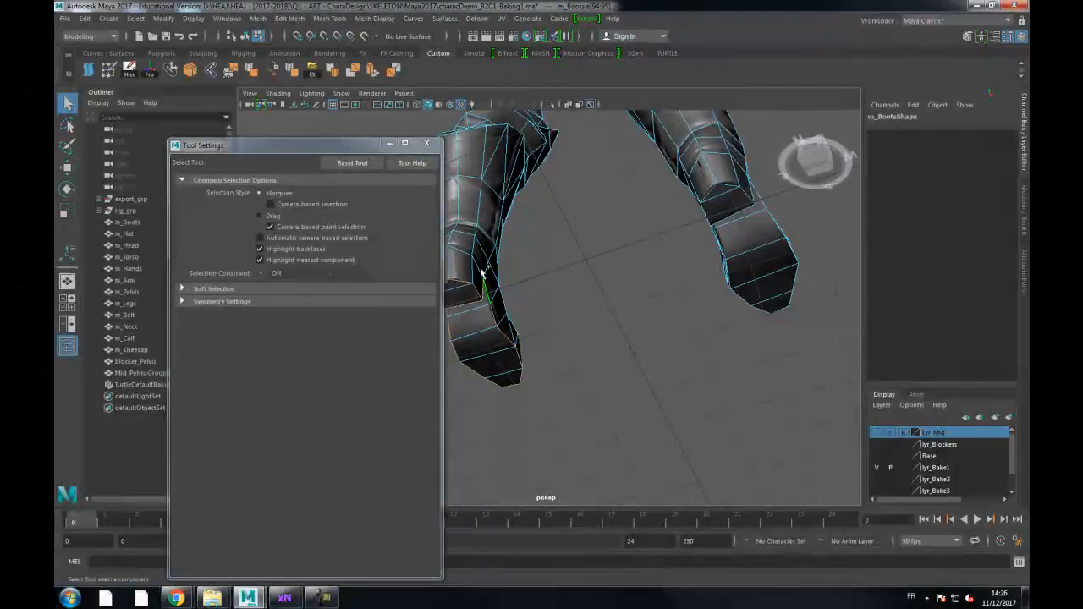
{"action": "left_click", "coordinate": [335, 75]}
Step: Select the edges around the sole and heel of the boot with exposed toes and harden them
{"action": "left_click_drag", "start_coordinate": [590, 237], "coordinate": [666, 306], "text": "alt"}
{"action": "left_click", "coordinate": [737, 275]}
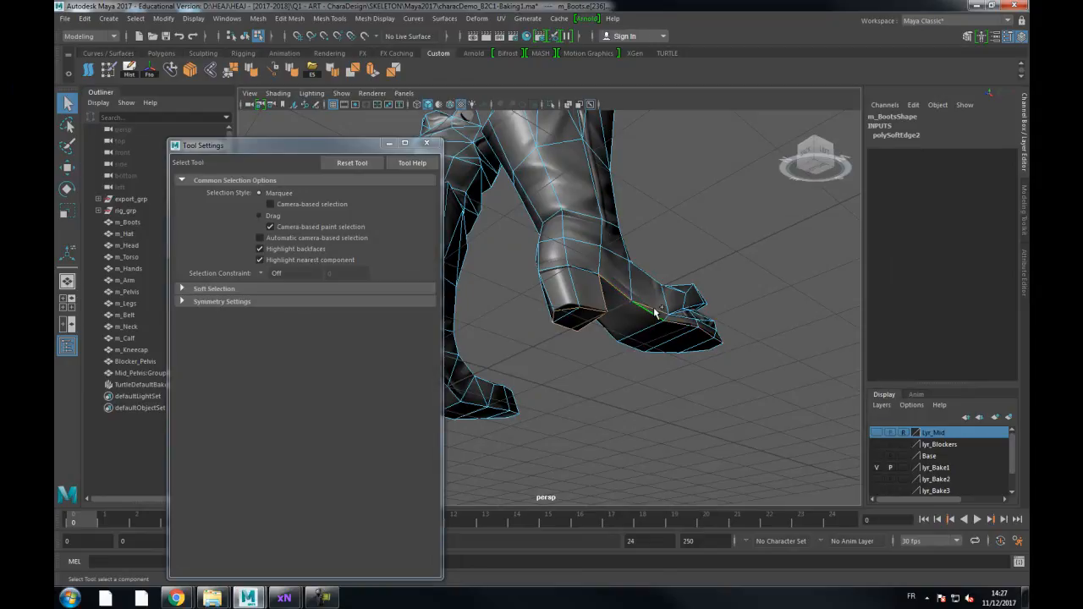
{"action": "left_click_drag", "start_coordinate": [685, 325], "coordinate": [791, 319], "text": "alt"}
{"action": "middle_click_drag", "start_coordinate": [731, 313], "coordinate": [645, 254], "text": "alt"}
{"action": "right_click_drag", "start_coordinate": [645, 254], "coordinate": [727, 330], "text": "alt"}
{"action": "left_click_drag", "start_coordinate": [728, 330], "coordinate": [632, 380], "text": "alt"}
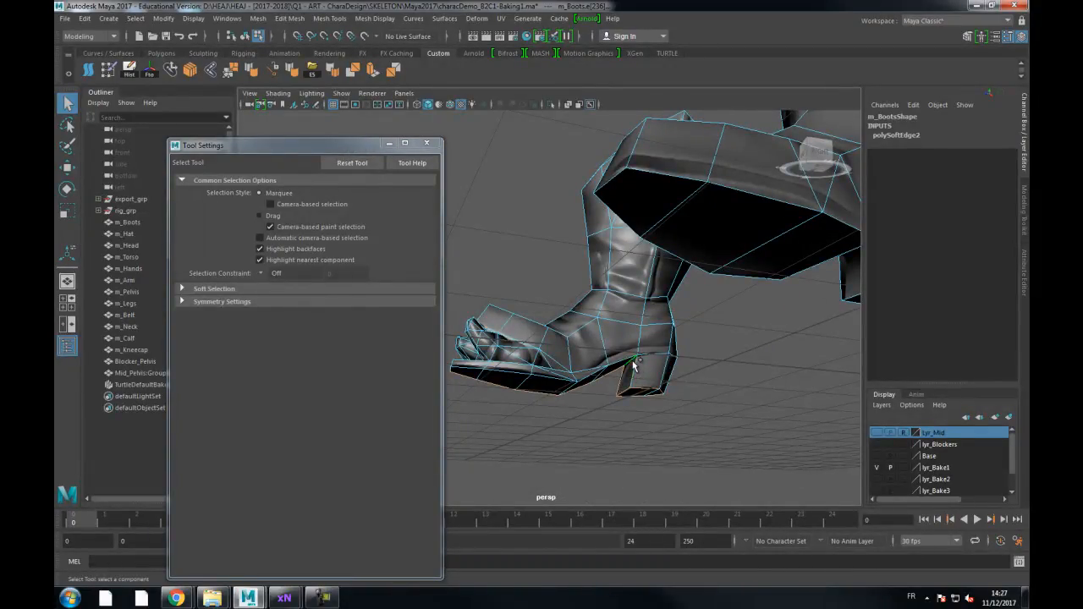
{"action": "left_click_drag", "start_coordinate": [623, 362], "coordinate": [670, 381], "text": "alt"}
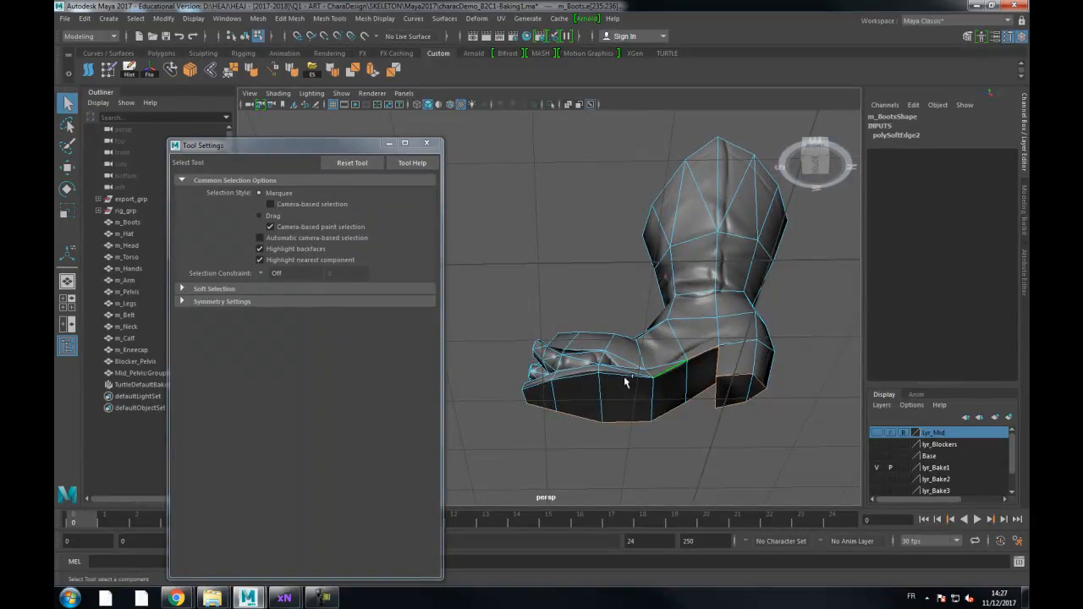
{"action": "left_click_drag", "start_coordinate": [566, 358], "coordinate": [513, 357], "text": "alt"}
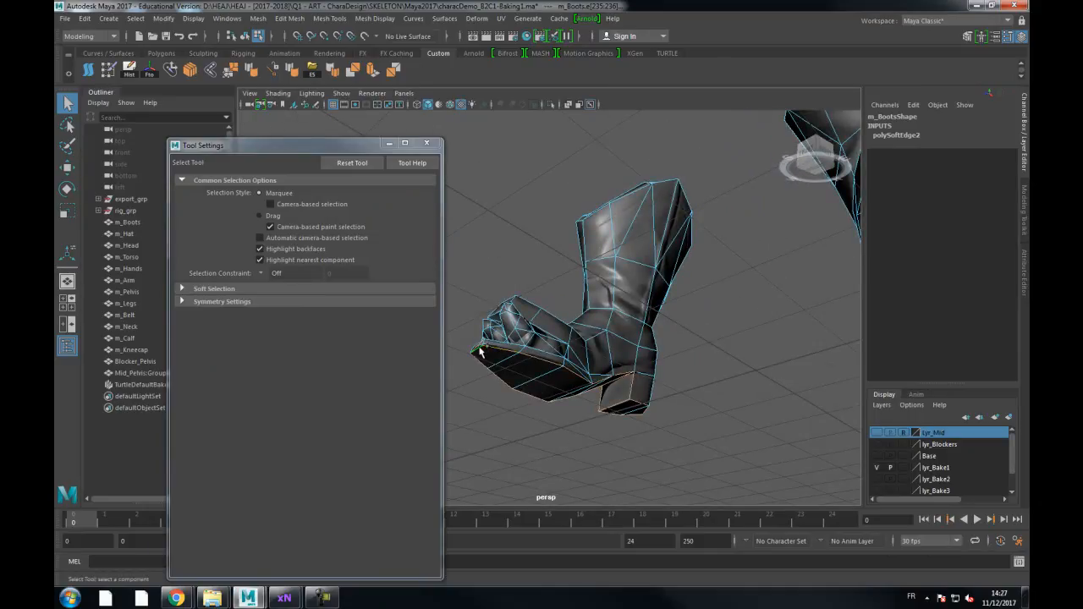
{"action": "left_click_drag", "start_coordinate": [571, 324], "coordinate": [550, 305], "text": "alt"}
{"action": "left_click", "coordinate": [341, 76]}
Step: Select further edges near the top of the boots and harden them
{"action": "left_click_drag", "start_coordinate": [601, 214], "coordinate": [606, 251], "text": "alt"}
{"action": "middle_click_drag", "start_coordinate": [606, 251], "coordinate": [595, 283], "text": "alt"}
{"action": "right_click_drag", "start_coordinate": [595, 283], "coordinate": [673, 258], "text": "alt"}
{"action": "left_click_drag", "start_coordinate": [650, 179], "coordinate": [648, 205], "text": "alt"}
{"action": "left_click_drag", "start_coordinate": [704, 174], "coordinate": [355, 211], "text": "alt"}
{"action": "left_click", "coordinate": [333, 69]}
Step: Return the boots to object mode and triangulate the whole mesh
{"action": "left_click_drag", "start_coordinate": [672, 242], "coordinate": [621, 333], "text": "alt"}
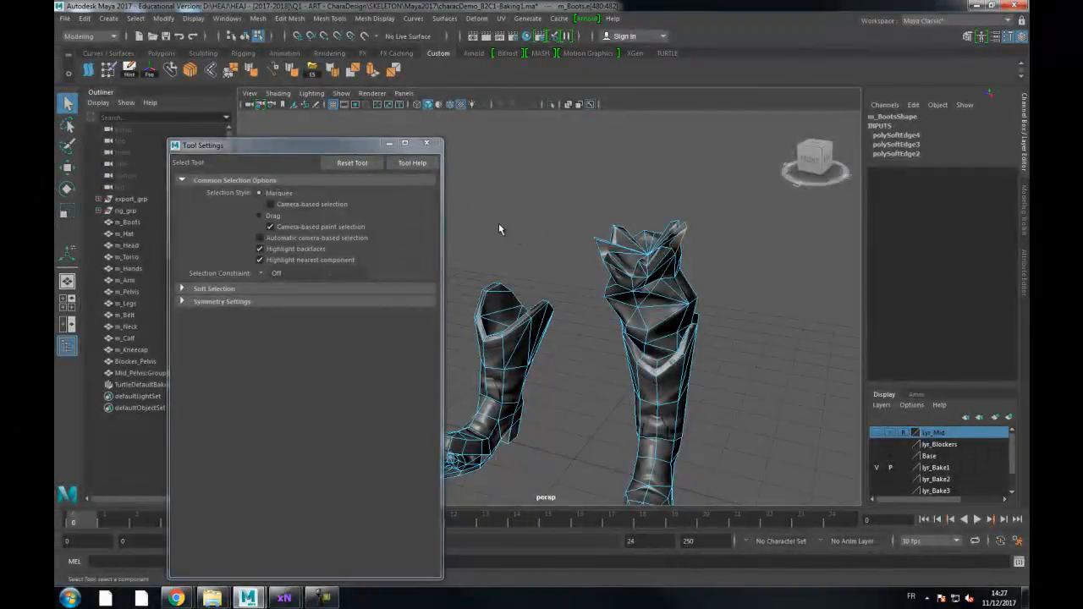
{"action": "right_click", "coordinate": [653, 266]}
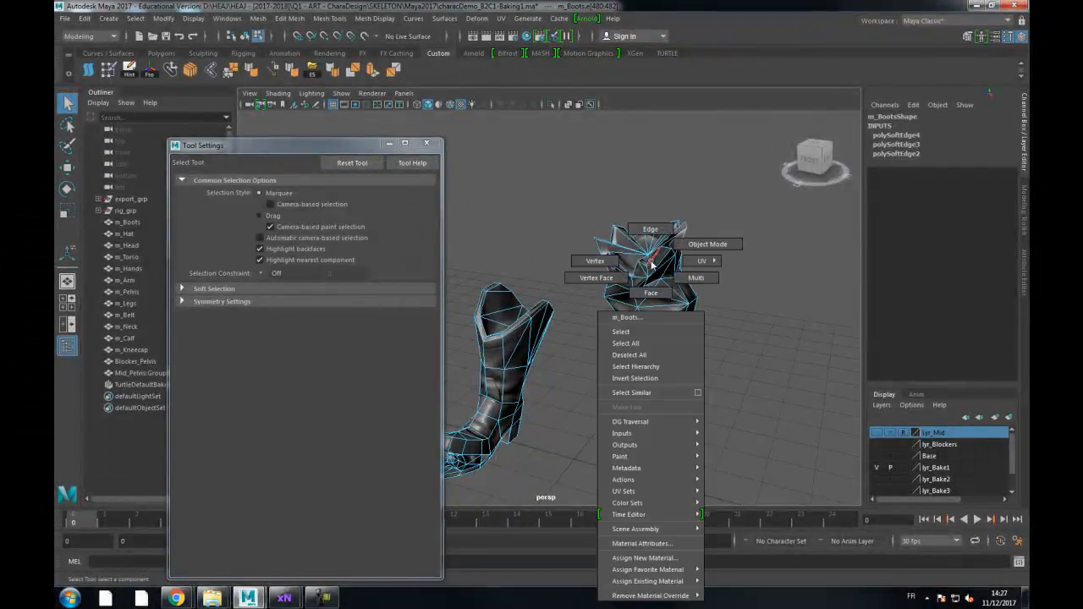
{"action": "left_click", "coordinate": [684, 246]}
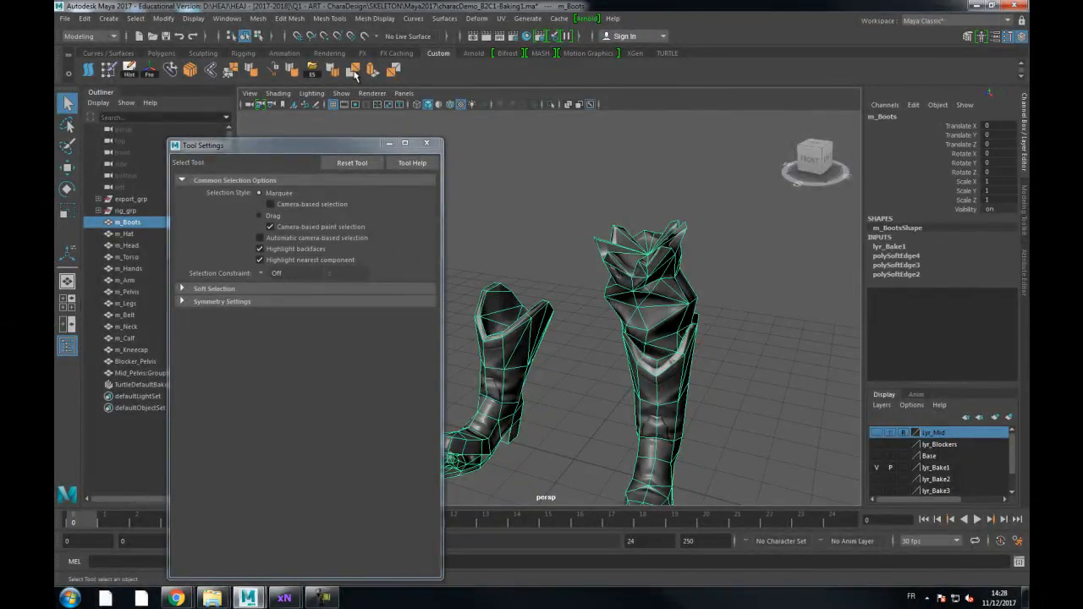
{"action": "left_click", "coordinate": [354, 70]}
Step: Delete the construction history of the triangulated boots mesh
{"action": "left_click_drag", "start_coordinate": [648, 260], "coordinate": [558, 210], "text": "alt"}
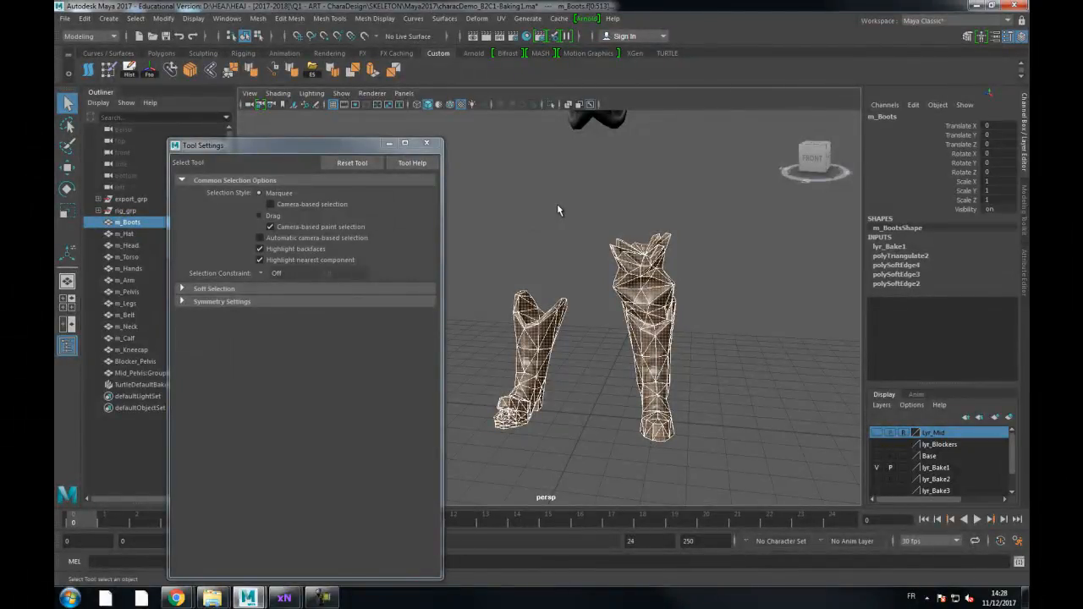
{"action": "right_click_drag", "start_coordinate": [650, 263], "coordinate": [687, 286]}
{"action": "right_click_drag", "start_coordinate": [691, 248], "coordinate": [692, 247]}
{"action": "left_click", "coordinate": [138, 74]}
Step: Inspect the visible low-poly hat, neck, arm, pelvis and boots meshes by selecting them and viewing them closely
{"action": "left_click", "coordinate": [601, 270]}
{"action": "left_click", "coordinate": [650, 272]}
{"action": "middle_click_drag", "start_coordinate": [664, 251], "coordinate": [645, 231], "text": "alt"}
{"action": "right_click_drag", "start_coordinate": [645, 230], "coordinate": [708, 232], "text": "alt"}
{"action": "middle_click_drag", "start_coordinate": [667, 229], "coordinate": [678, 230], "text": "alt"}
{"action": "right_click_drag", "start_coordinate": [678, 227], "coordinate": [543, 195], "text": "alt"}
{"action": "left_click_drag", "start_coordinate": [615, 305], "coordinate": [644, 273]}
{"action": "middle_click_drag", "start_coordinate": [645, 272], "coordinate": [660, 311], "text": "alt"}
{"action": "right_click_drag", "start_coordinate": [661, 311], "coordinate": [589, 315], "text": "alt"}
{"action": "middle_click_drag", "start_coordinate": [590, 315], "coordinate": [591, 286], "text": "alt"}
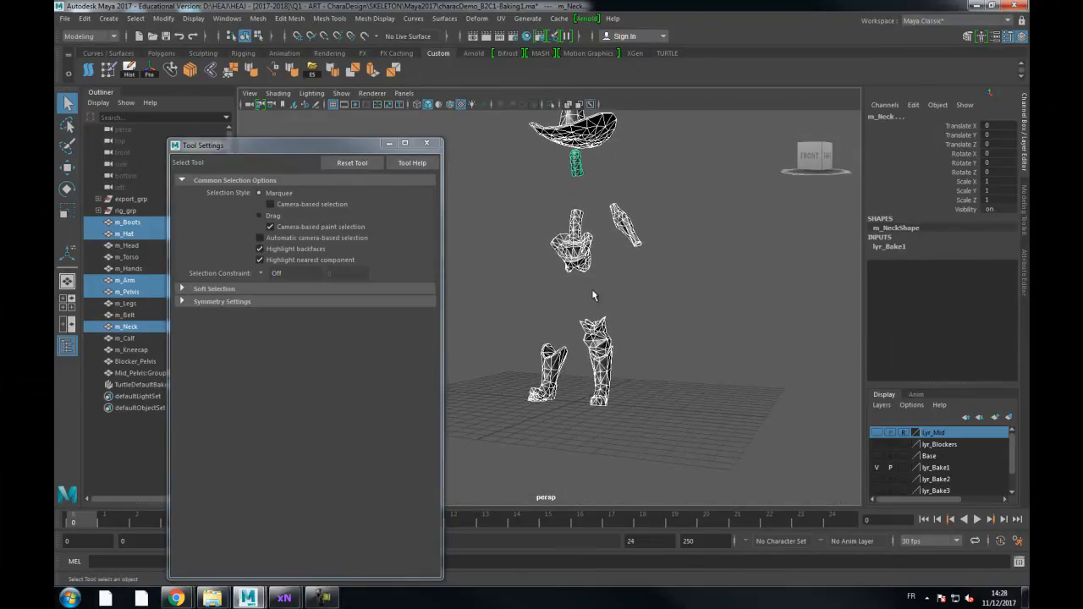
{"action": "left_click_drag", "start_coordinate": [629, 298], "coordinate": [526, 425]}
{"action": "middle_click_drag", "start_coordinate": [581, 373], "coordinate": [583, 356], "text": "alt"}
{"action": "middle_click_drag", "start_coordinate": [603, 240], "coordinate": [607, 244], "text": "alt"}
{"action": "left_click_drag", "start_coordinate": [607, 243], "coordinate": [661, 282], "text": "alt"}
{"action": "middle_click_drag", "start_coordinate": [611, 322], "coordinate": [607, 308], "text": "alt"}
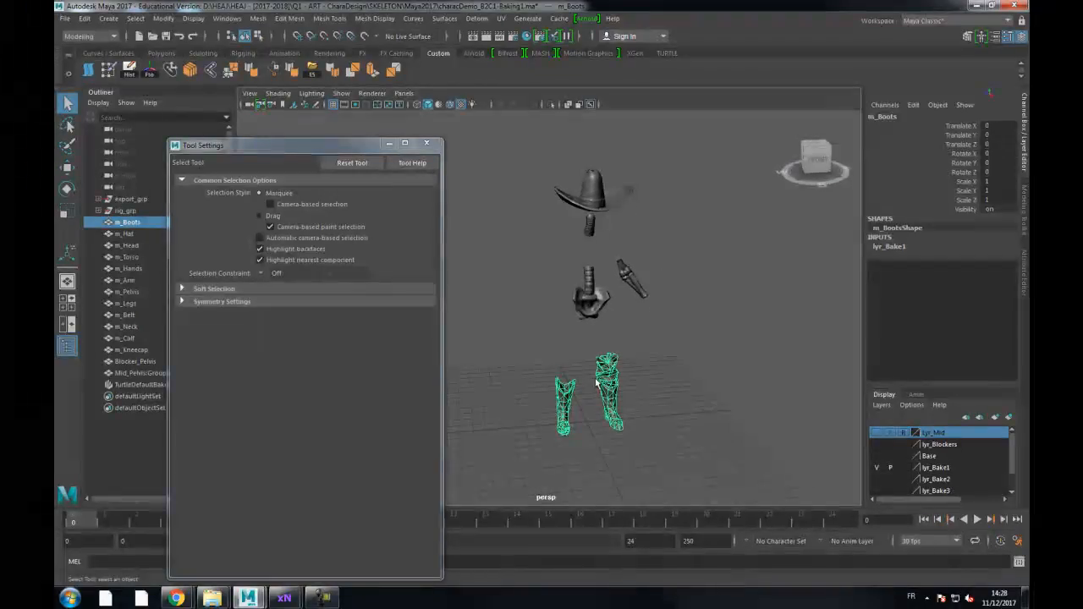
Step: Select the hat, neck, arm, pelvis and boots meshes together to check their wireframes
{"action": "left_click_drag", "start_coordinate": [598, 384], "coordinate": [645, 251], "text": "alt"}
{"action": "right_click_drag", "start_coordinate": [645, 250], "coordinate": [593, 216], "text": "alt"}
{"action": "left_click_drag", "start_coordinate": [528, 173], "coordinate": [683, 475]}
{"action": "left_click_drag", "start_coordinate": [651, 433], "coordinate": [626, 362], "text": "alt"}
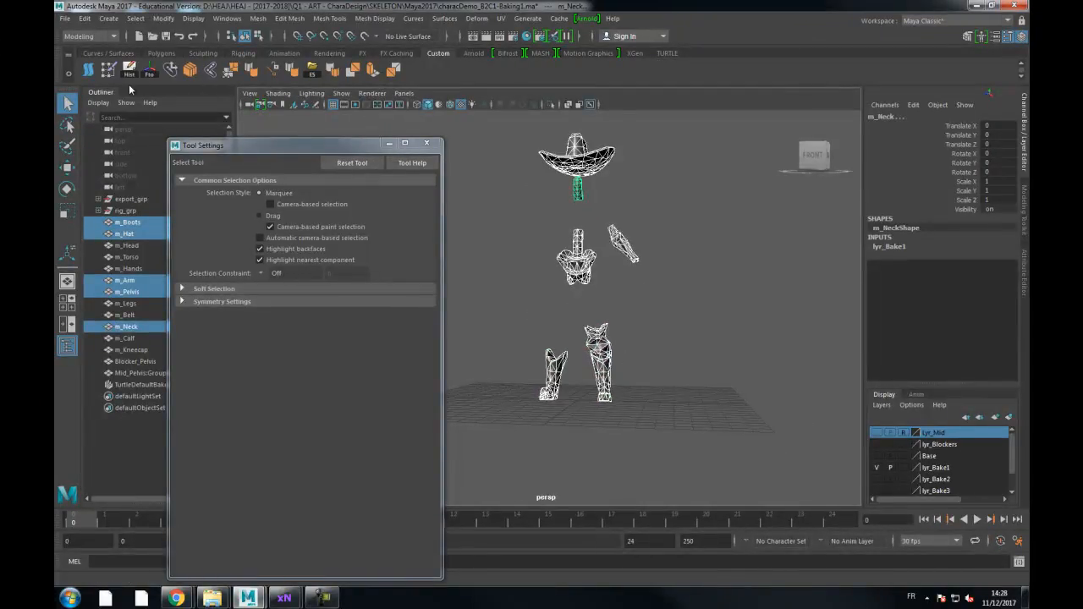
Step: Export the hat mesh as OBJ, overwriting Low-Hat.OBJ in the Baking - B2C1 folder
{"action": "left_click", "coordinate": [597, 177]}
{"action": "left_click", "coordinate": [592, 160]}
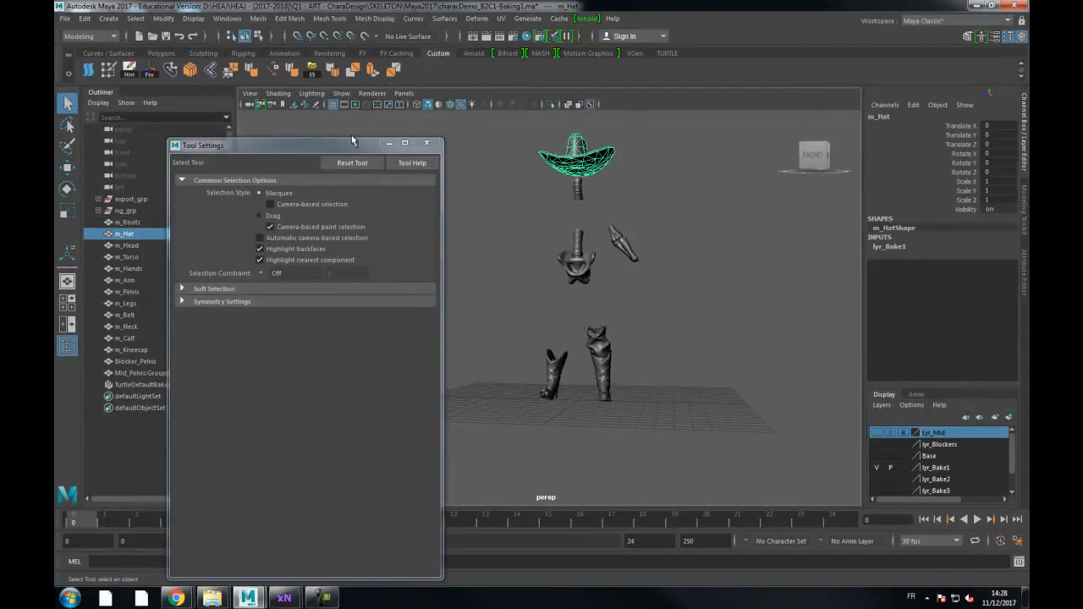
{"action": "left_click", "coordinate": [313, 74]}
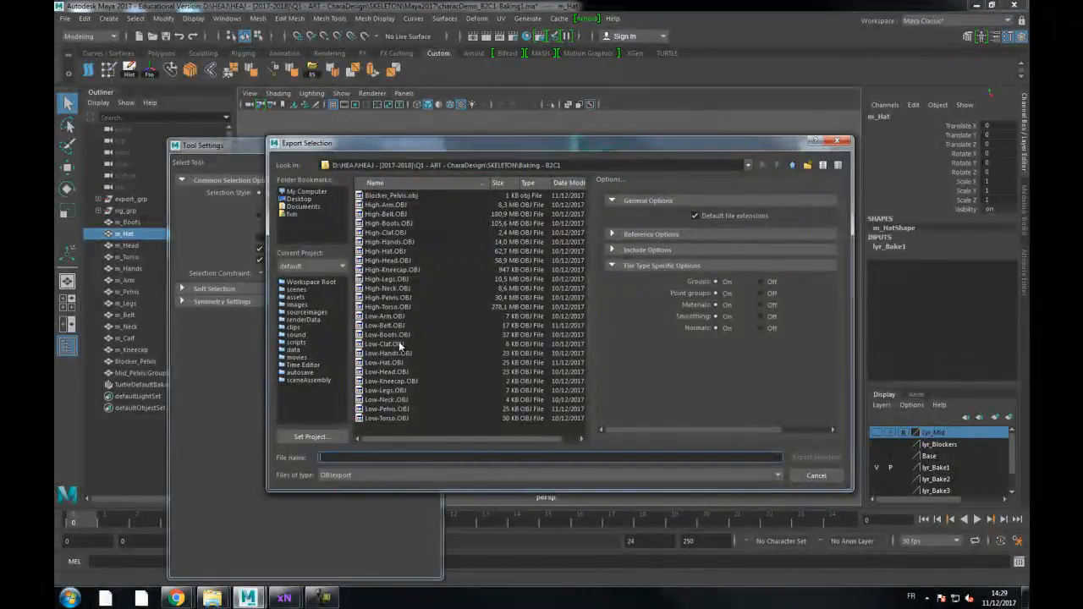
{"action": "double_click", "coordinate": [385, 362]}
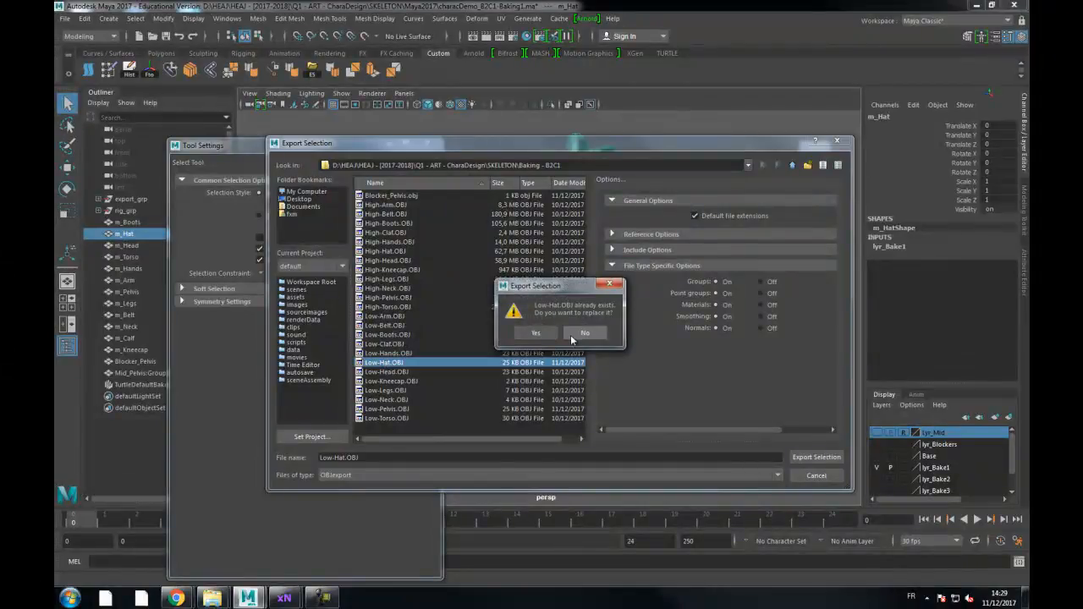
{"action": "left_click", "coordinate": [546, 336]}
Step: Export the neck mesh as OBJ, replacing the existing Low-Neck.OBJ
{"action": "left_click", "coordinate": [579, 203]}
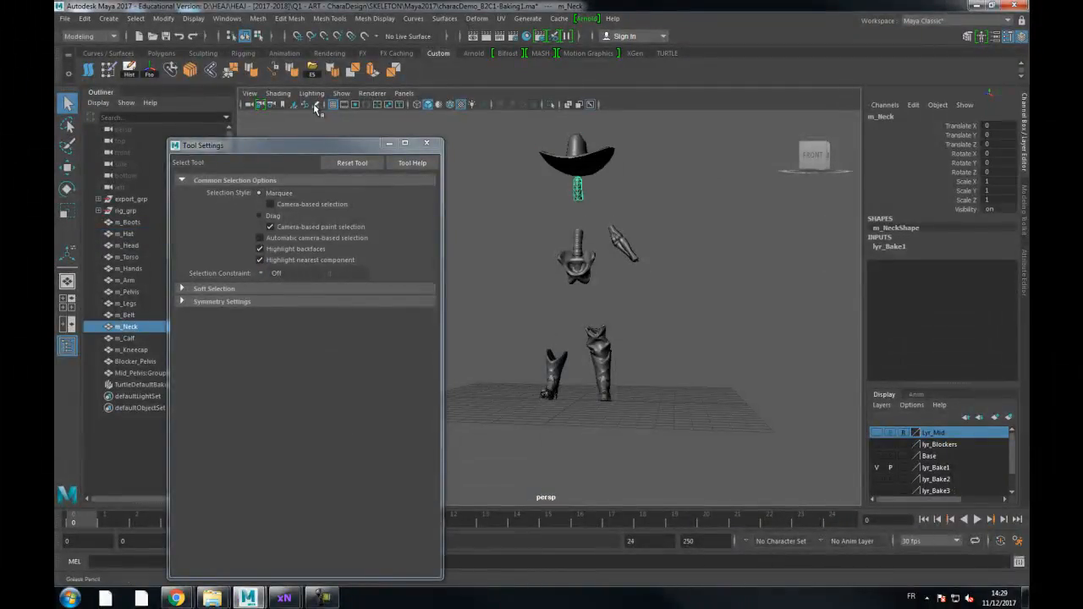
{"action": "left_click", "coordinate": [313, 75]}
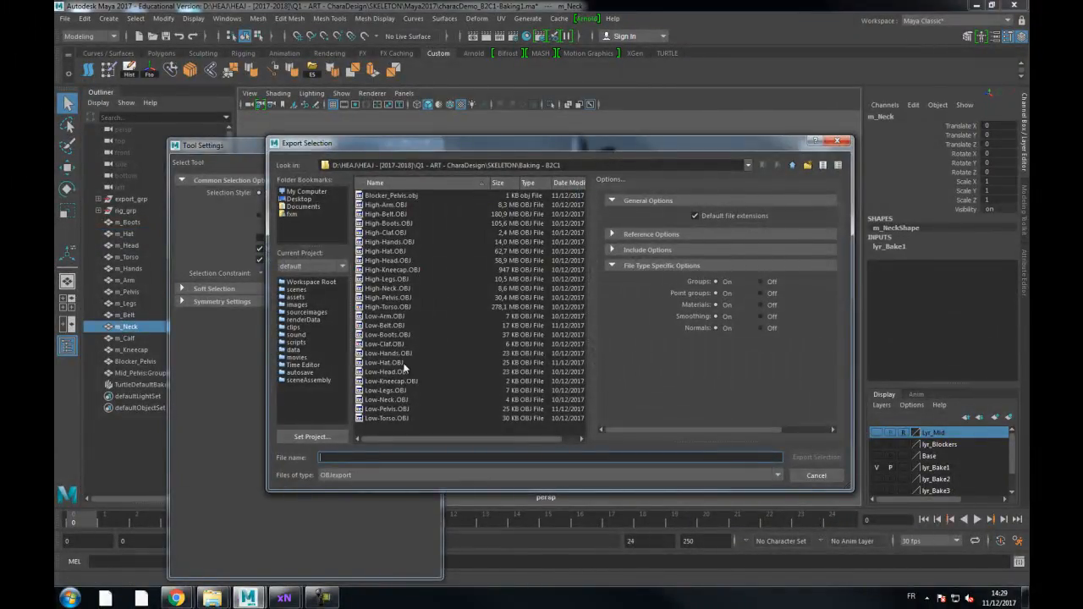
{"action": "double_click", "coordinate": [386, 400]}
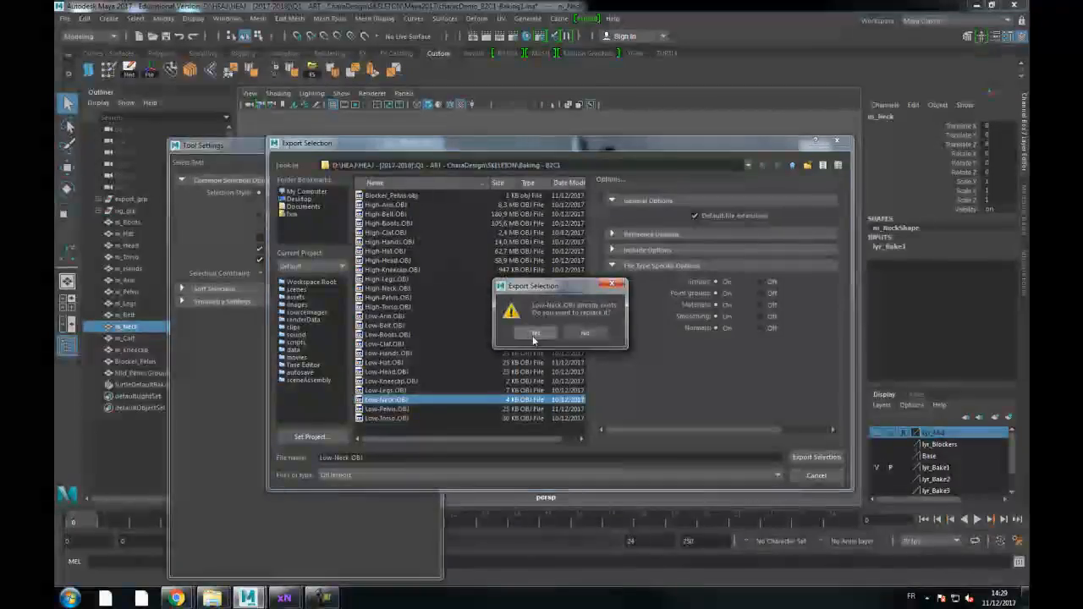
{"action": "left_click", "coordinate": [546, 336]}
Step: Export the pelvis mesh as OBJ, replacing the existing Low-Pelvis.OBJ
{"action": "left_click", "coordinate": [580, 240]}
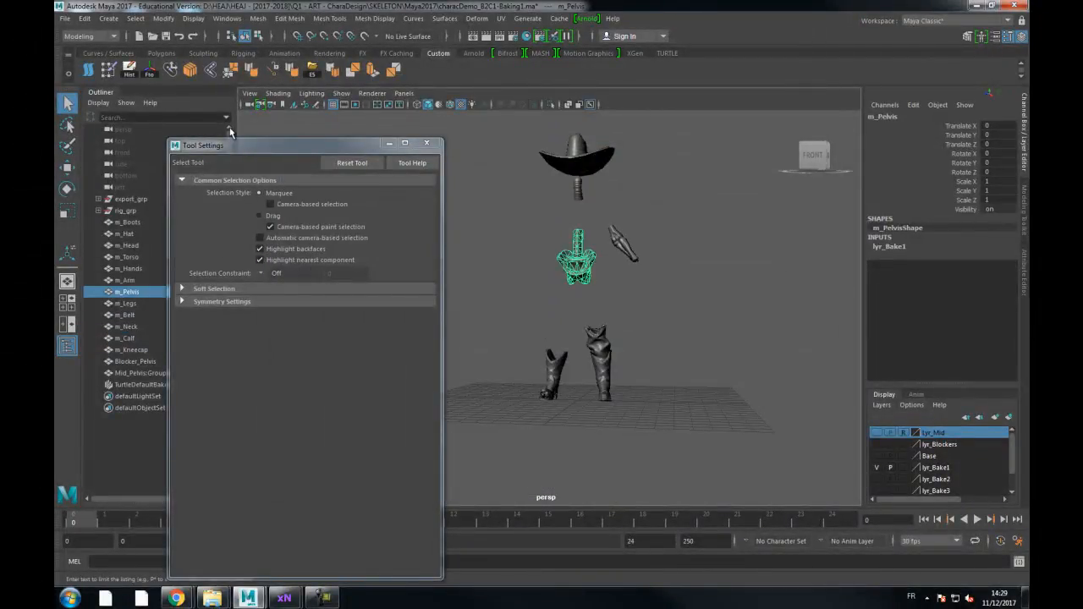
{"action": "left_click", "coordinate": [313, 74]}
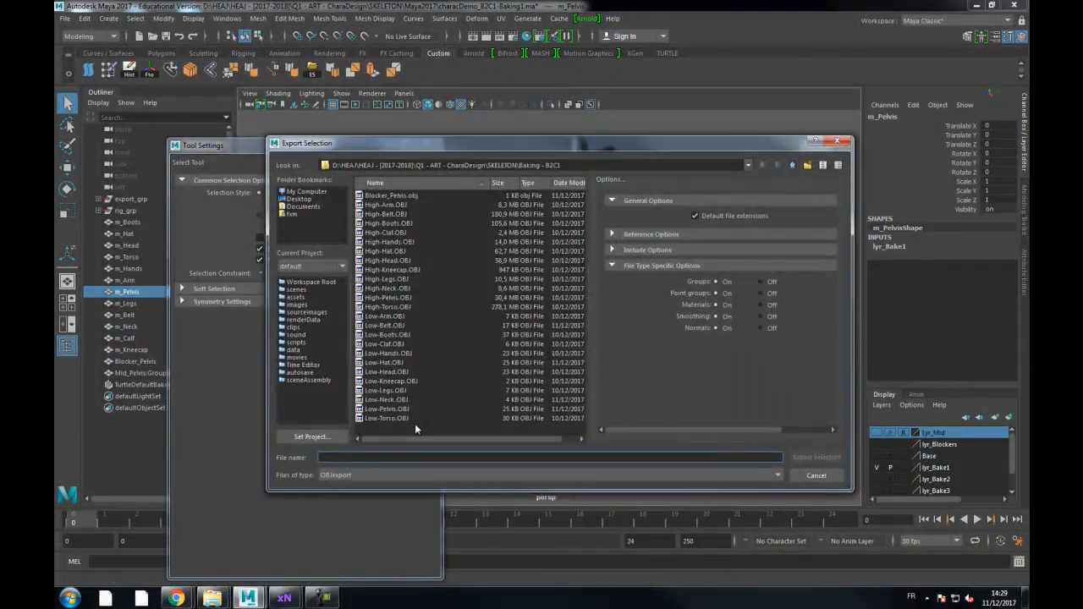
{"action": "double_click", "coordinate": [394, 410]}
{"action": "left_click", "coordinate": [549, 335]}
Step: Export the arm mesh as OBJ, replacing the existing Low-Arm.OBJ
{"action": "left_click", "coordinate": [623, 246]}
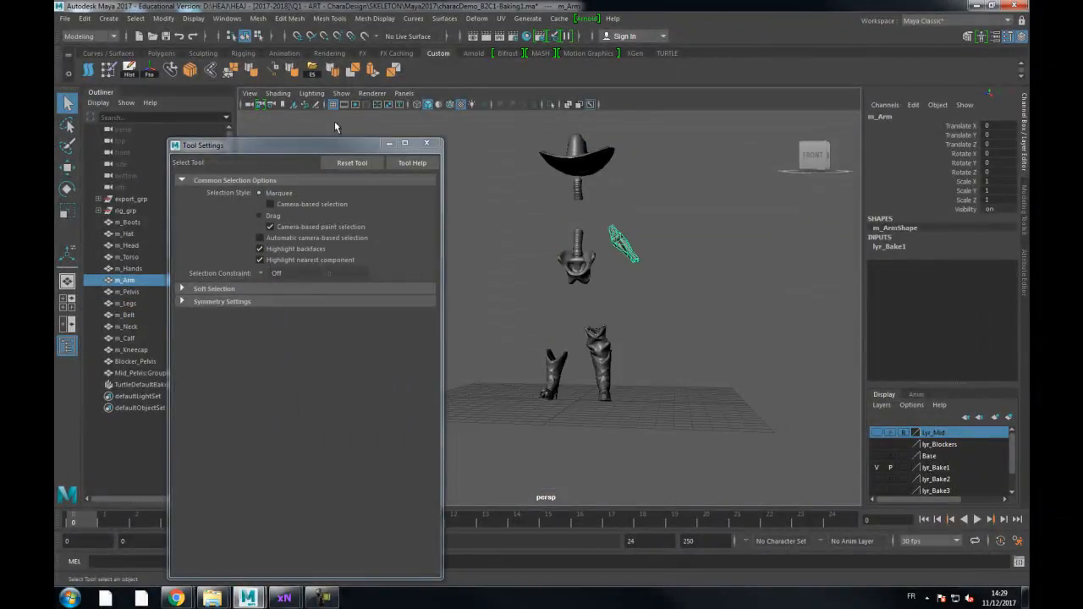
{"action": "left_click", "coordinate": [313, 74]}
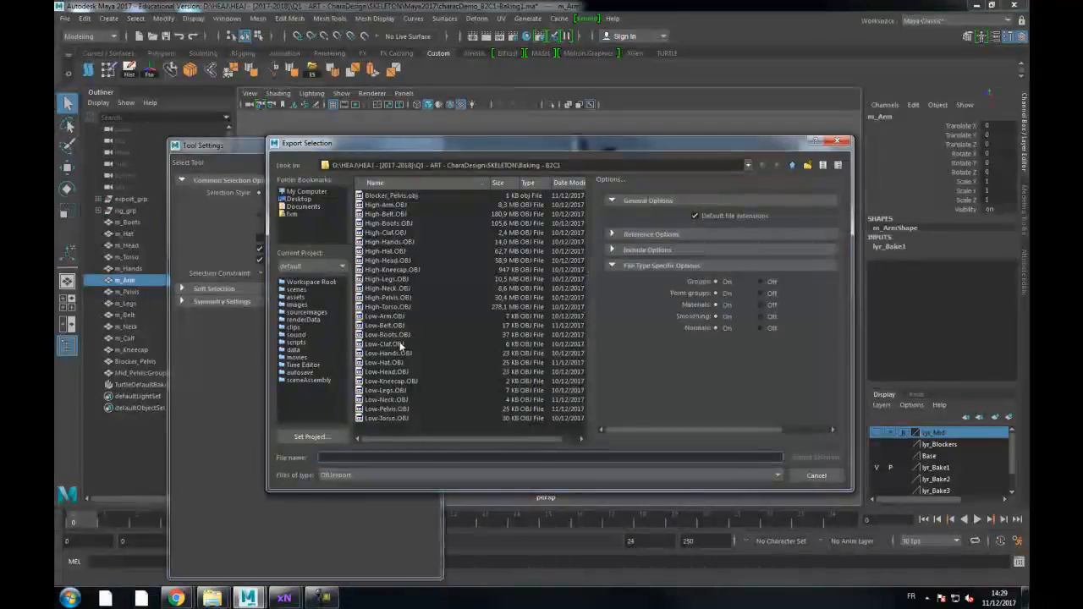
{"action": "double_click", "coordinate": [395, 317]}
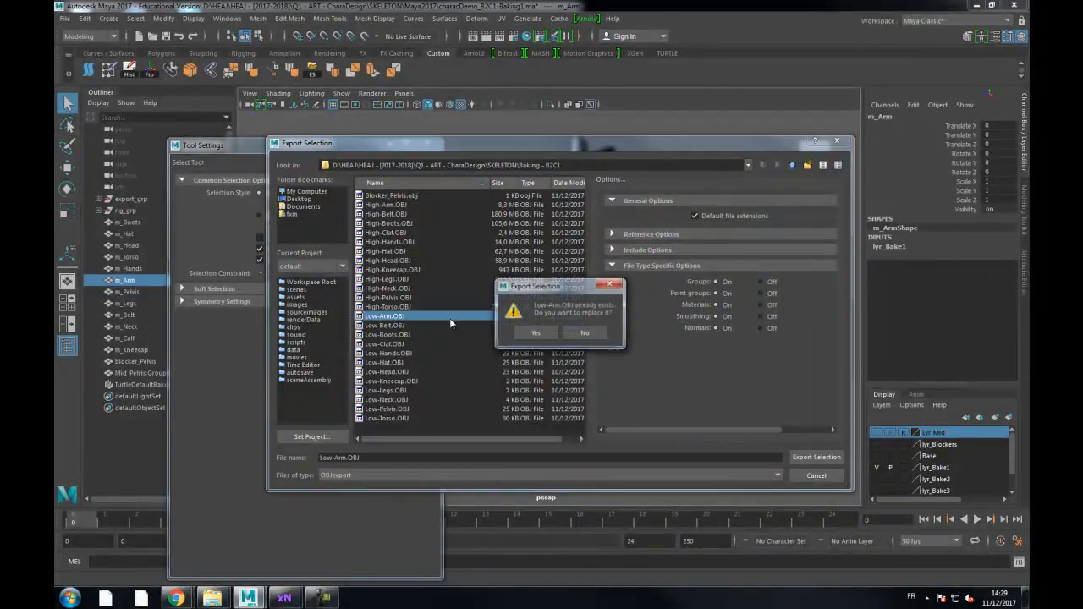
{"action": "left_click", "coordinate": [545, 338]}
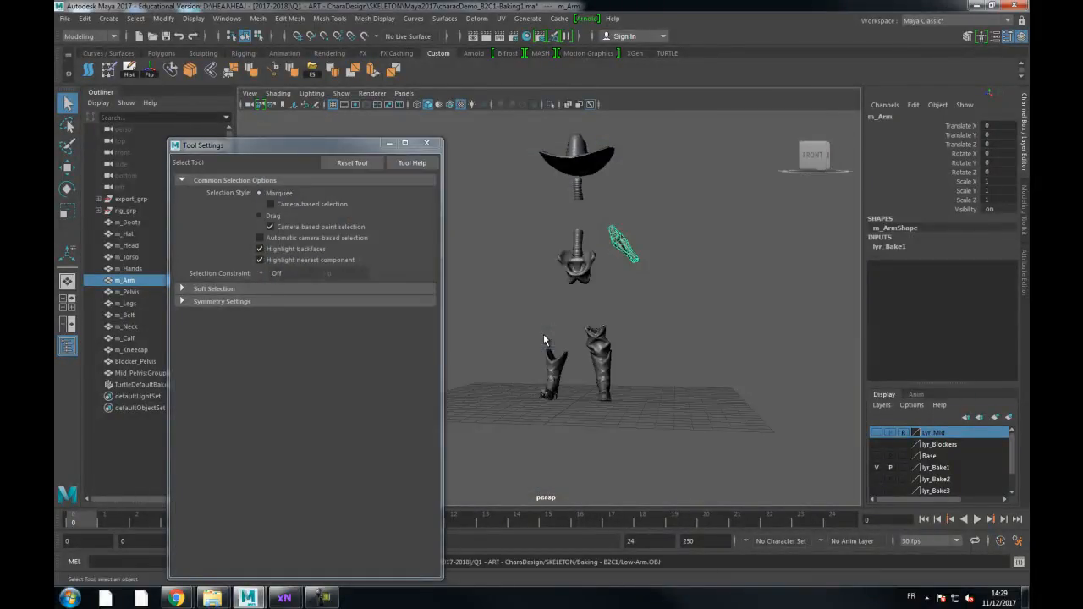
Step: Export the boots mesh as OBJ, replacing the existing Low-Boots.OBJ, and clear the selection
{"action": "left_click", "coordinate": [592, 349]}
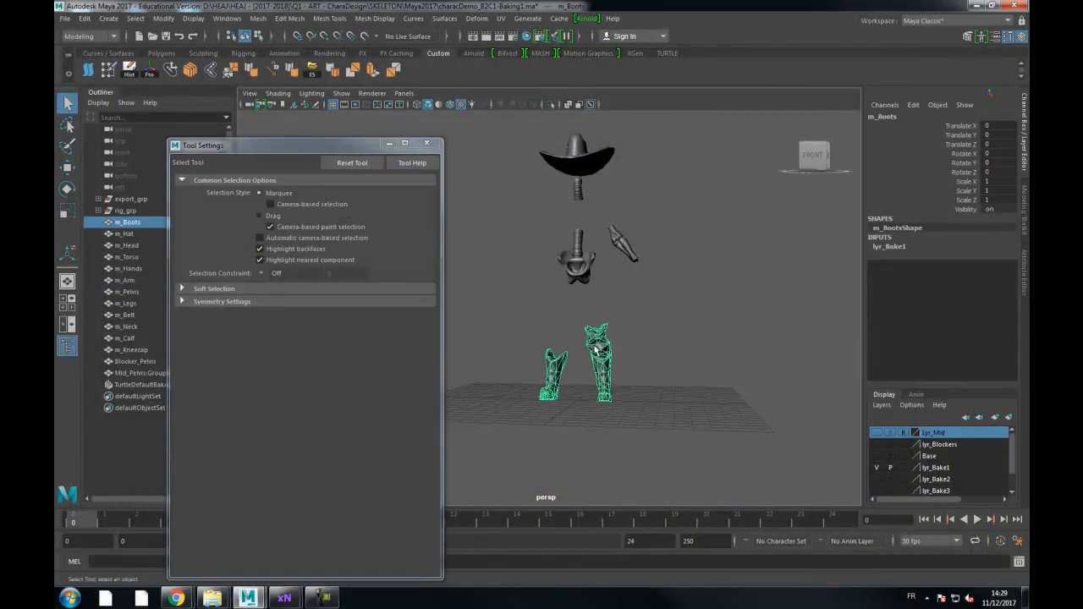
{"action": "left_click", "coordinate": [319, 75]}
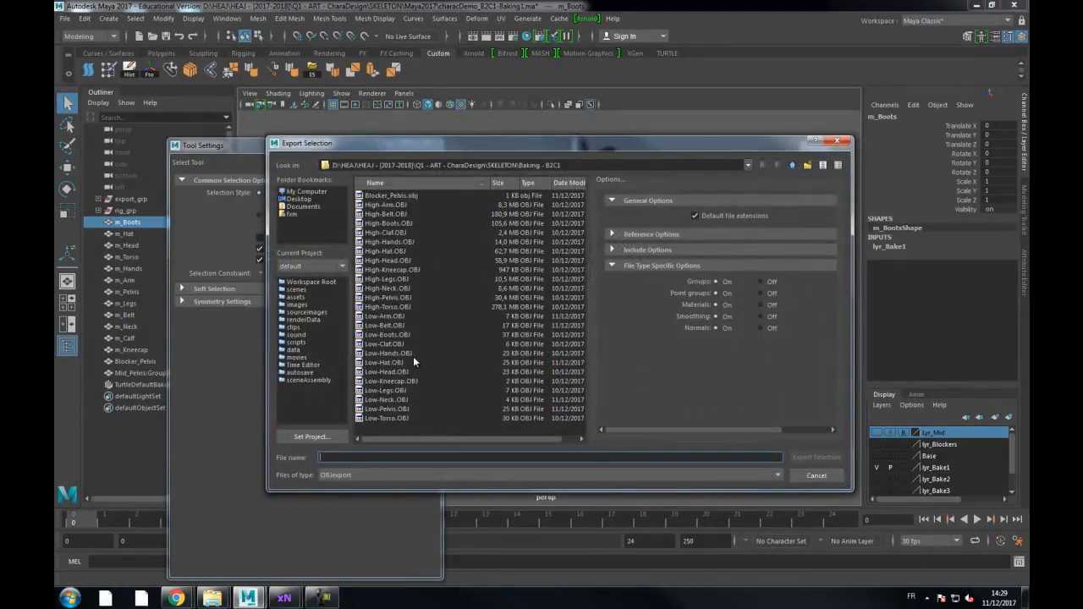
{"action": "double_click", "coordinate": [392, 334]}
{"action": "left_click", "coordinate": [545, 337]}
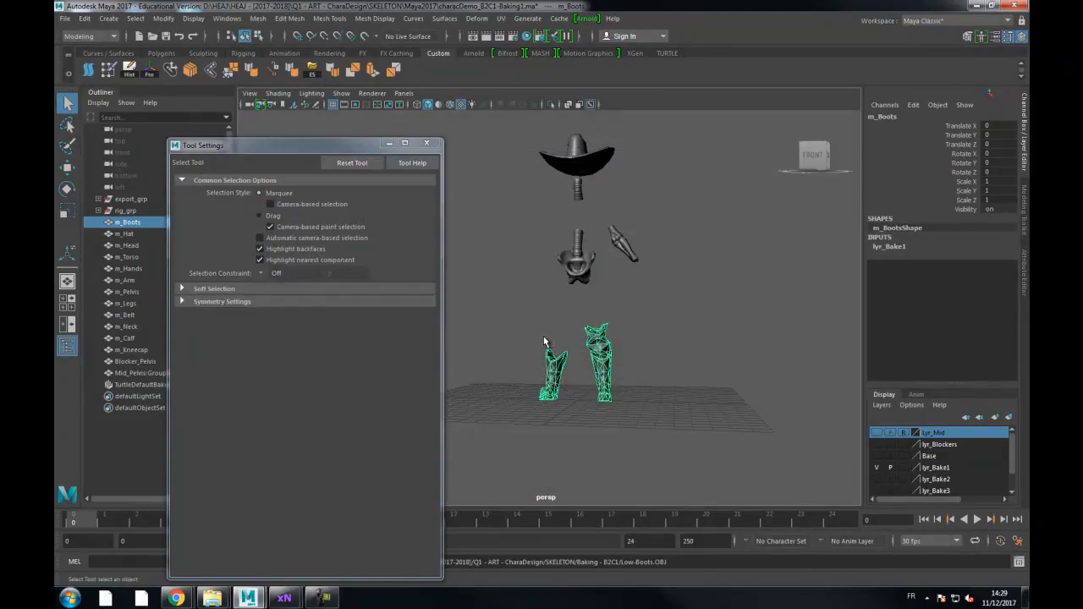
{"action": "left_click", "coordinate": [668, 338]}
Step: Switch to xNormal, close the old map preview and generate the maps again from the updated low meshes
{"action": "left_click_drag", "start_coordinate": [618, 142], "coordinate": [572, 146], "text": "alt"}
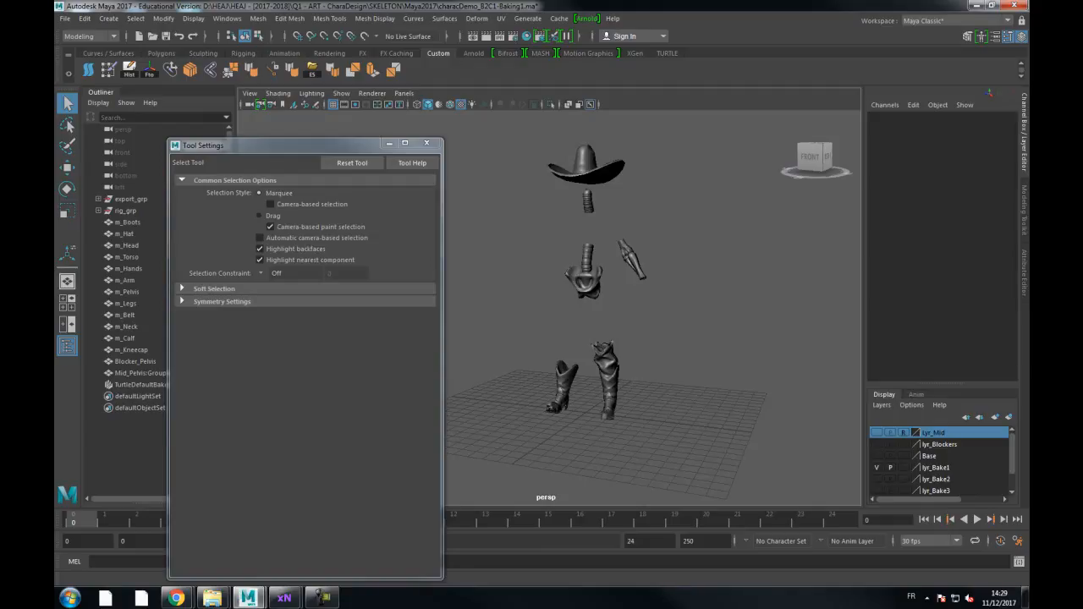
{"action": "mouse_move", "coordinate": [285, 598]}
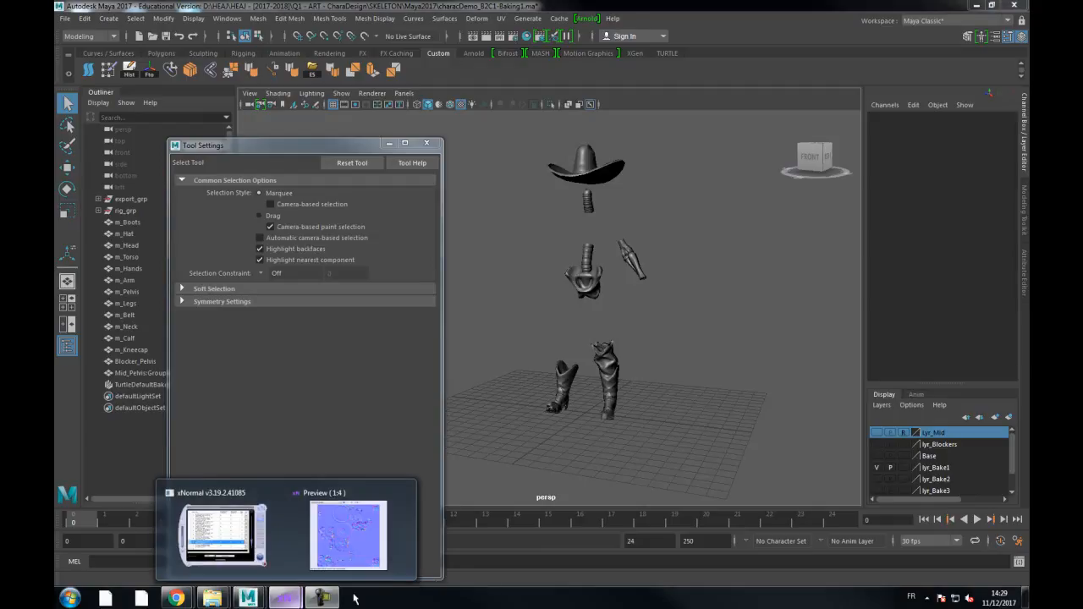
{"action": "left_click", "coordinate": [282, 550]}
{"action": "left_click", "coordinate": [580, 151]}
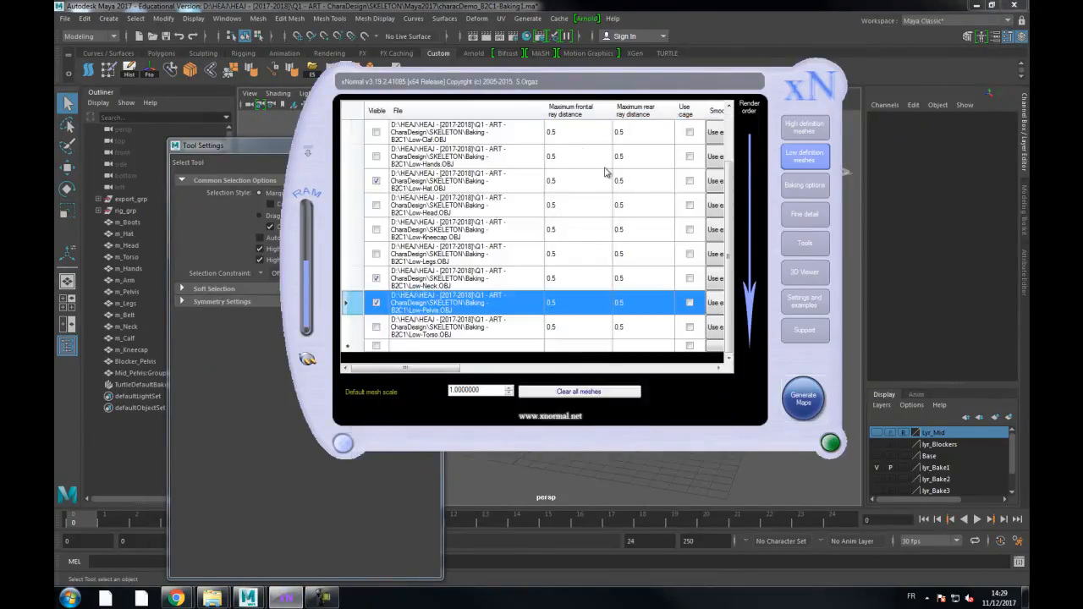
{"action": "left_click", "coordinate": [803, 398]}
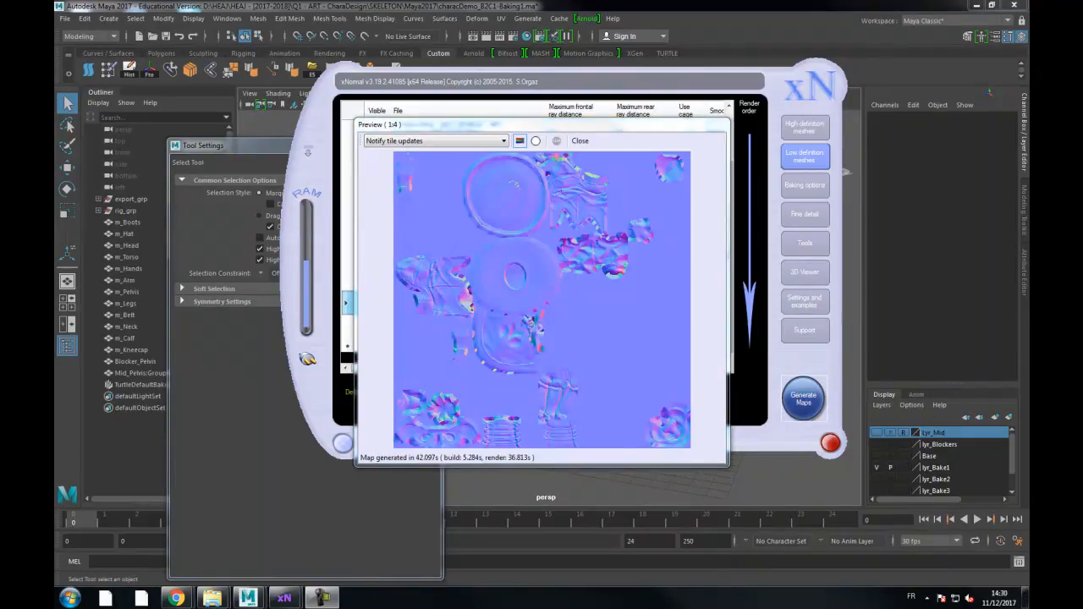
Step: Back in Maya, load the newly baked 01_normals.tga into the normal map's file texture node
{"action": "left_click", "coordinate": [772, 489]}
{"action": "middle_click_drag", "start_coordinate": [621, 329], "coordinate": [617, 300], "text": "alt"}
{"action": "right_click_drag", "start_coordinate": [616, 300], "coordinate": [803, 293], "text": "alt"}
{"action": "left_click_drag", "start_coordinate": [753, 299], "coordinate": [684, 331], "text": "alt"}
{"action": "right_click_drag", "start_coordinate": [684, 331], "coordinate": [772, 296], "text": "alt"}
{"action": "middle_click_drag", "start_coordinate": [599, 298], "coordinate": [669, 300], "text": "alt"}
{"action": "mouse_move", "coordinate": [683, 254]}
{"action": "left_mouse_down", "text": "alt"}
{"action": "mouse_move", "coordinate": [683, 218]}
{"action": "mouse_move", "coordinate": [632, 273]}
{"action": "mouse_move", "coordinate": [675, 259]}
{"action": "left_mouse_up", "text": "alt"}
{"action": "middle_click_drag", "start_coordinate": [673, 334], "coordinate": [674, 250], "text": "alt"}
{"action": "left_click_drag", "start_coordinate": [675, 329], "coordinate": [661, 223], "text": "alt"}
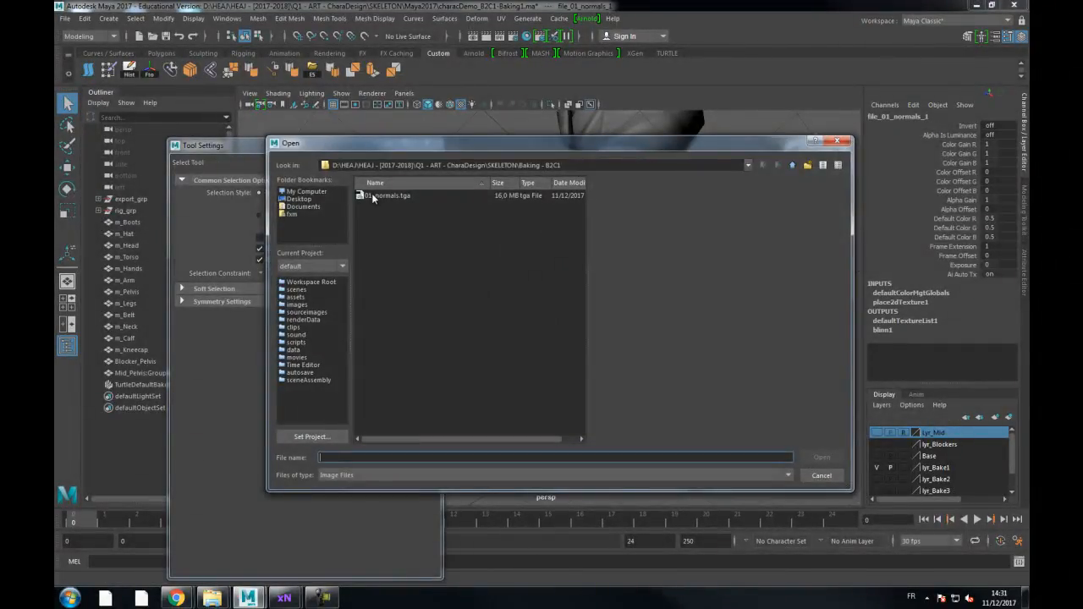
{"action": "double_click", "coordinate": [374, 196]}
Step: Examine the baked normal map on the meshes from several angles, especially the upper edges and folds of the boots
{"action": "left_click_drag", "start_coordinate": [708, 298], "coordinate": [560, 294], "text": "alt"}
{"action": "middle_click_drag", "start_coordinate": [622, 337], "coordinate": [588, 288], "text": "alt"}
{"action": "scroll", "coordinate": [587, 287], "scroll_direction": "up", "scroll_amount": 4}
{"action": "mouse_move", "coordinate": [587, 288]}
{"action": "left_mouse_down", "text": "alt"}
{"action": "mouse_move", "coordinate": [583, 340]}
{"action": "mouse_move", "coordinate": [571, 293]}
{"action": "left_mouse_up", "text": "alt"}
{"action": "left_click_drag", "start_coordinate": [565, 338], "coordinate": [597, 290], "text": "alt"}
{"action": "right_click_drag", "start_coordinate": [596, 290], "coordinate": [693, 321], "text": "alt"}
{"action": "left_click_drag", "start_coordinate": [543, 286], "coordinate": [474, 302], "text": "alt"}
{"action": "right_click_drag", "start_coordinate": [584, 313], "coordinate": [678, 332], "text": "alt"}
{"action": "left_click_drag", "start_coordinate": [678, 332], "coordinate": [760, 328], "text": "alt"}
{"action": "right_click_drag", "start_coordinate": [760, 329], "coordinate": [694, 319], "text": "alt"}
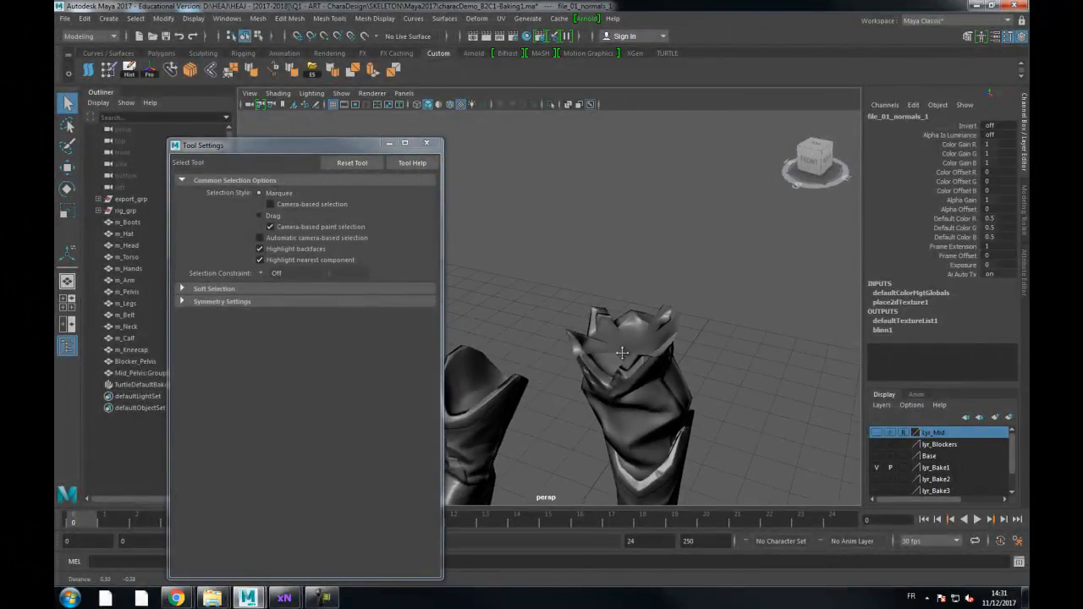
{"action": "middle_click_drag", "start_coordinate": [541, 364], "coordinate": [531, 313], "text": "alt"}
{"action": "right_click_drag", "start_coordinate": [530, 313], "coordinate": [496, 300], "text": "alt"}
{"action": "left_click_drag", "start_coordinate": [551, 298], "coordinate": [521, 334], "text": "alt"}
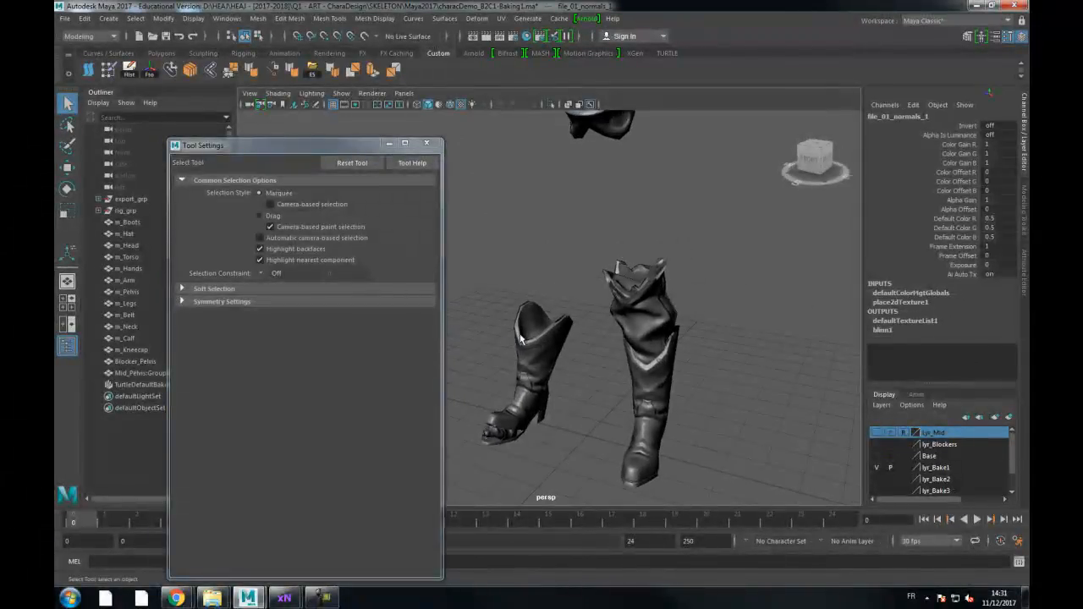
Step: Duplicate the boots mesh and rename the copy Cage_Boots
{"action": "left_click", "coordinate": [665, 354]}
{"action": "left_click_drag", "start_coordinate": [643, 373], "coordinate": [576, 351], "text": "alt"}
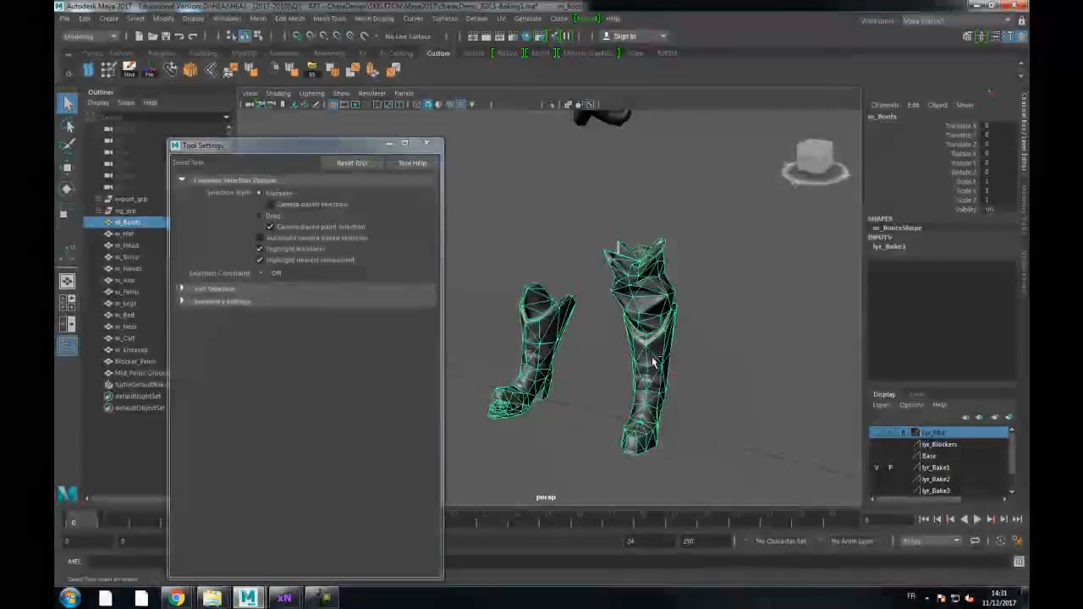
{"action": "key", "text": "ctrl+d"}
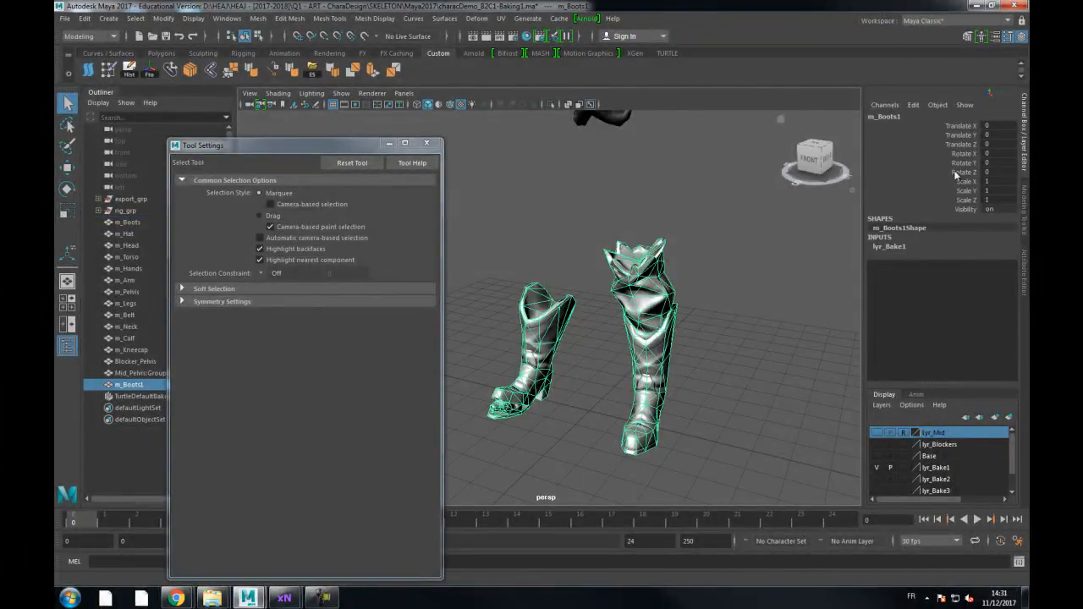
{"action": "double_click", "coordinate": [886, 117]}
{"action": "left_click_drag", "start_coordinate": [877, 118], "coordinate": [851, 124]}
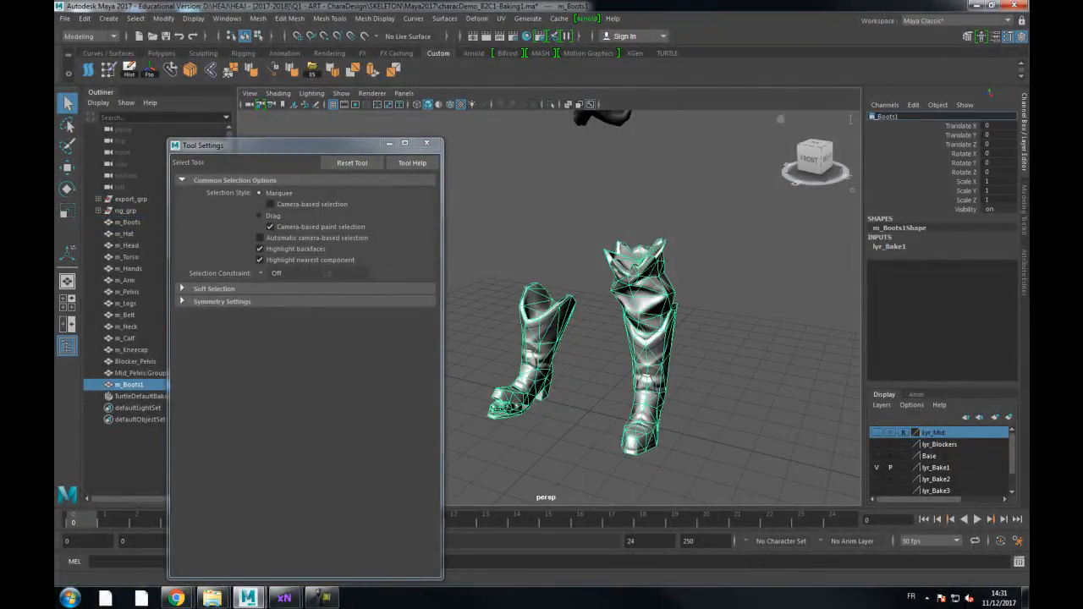
{"action": "type", "text": "c"}
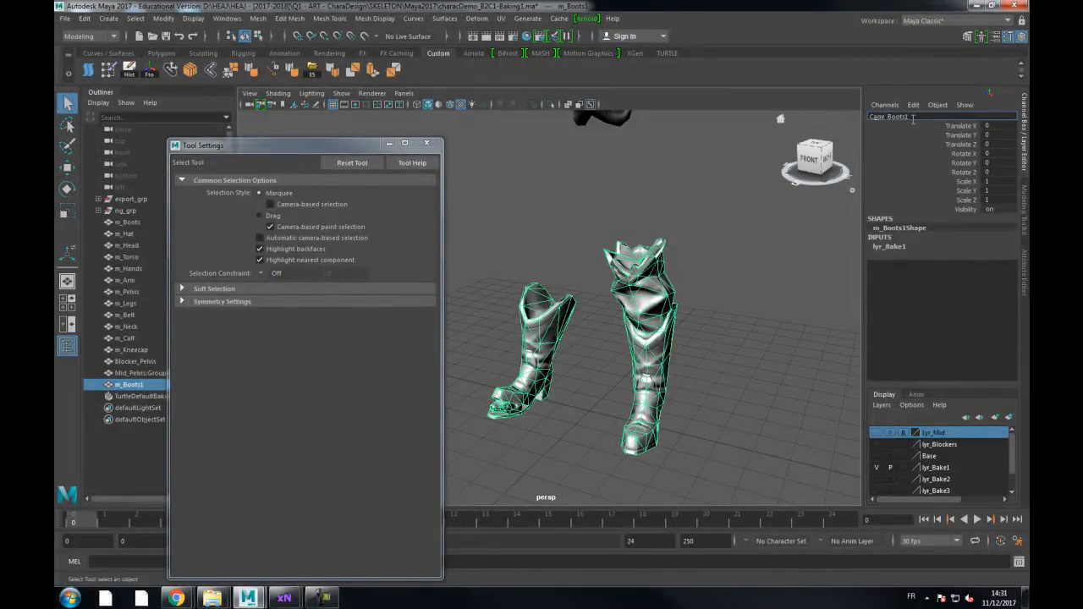
{"action": "key", "text": "BackSpace"}
{"action": "key", "text": "Return"}
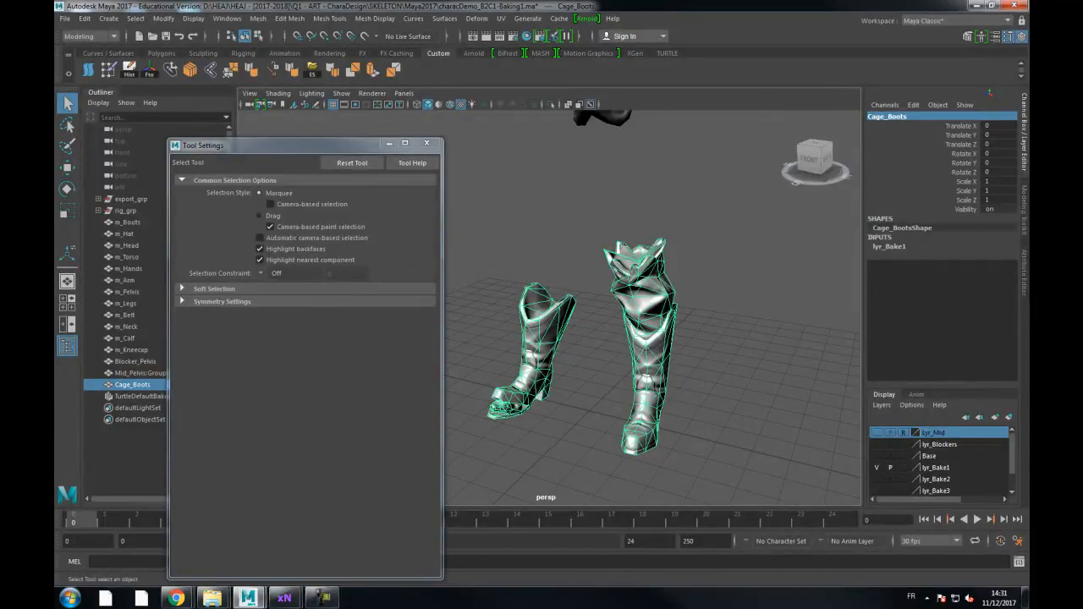
Step: Create a Blinn material in the Hypershade and name it shd_Cage
{"action": "left_click_drag", "start_coordinate": [1028, 364], "coordinate": [722, 245]}
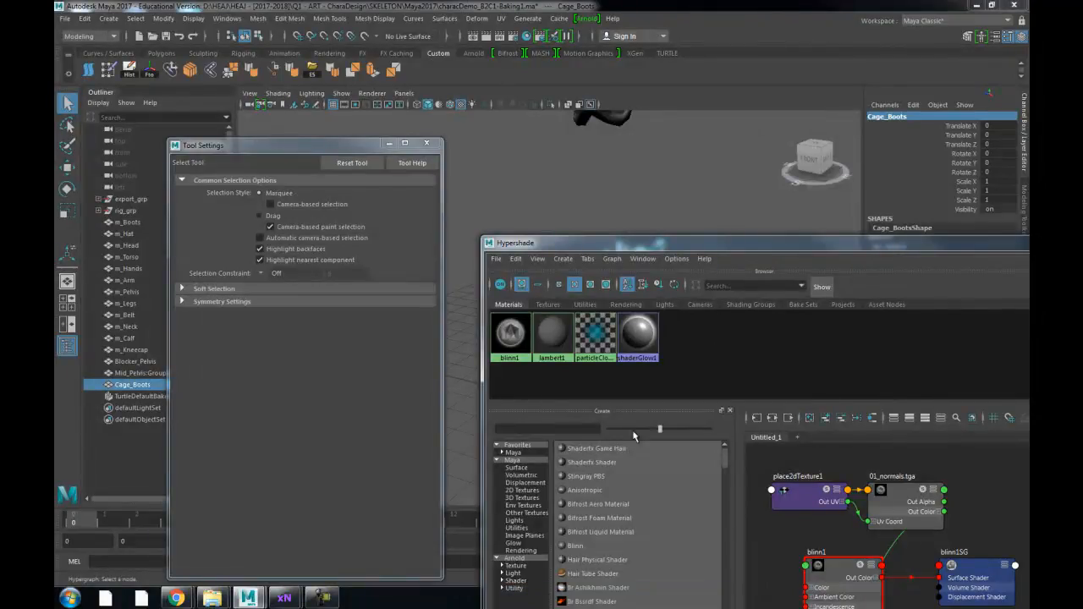
{"action": "left_click", "coordinate": [581, 548]}
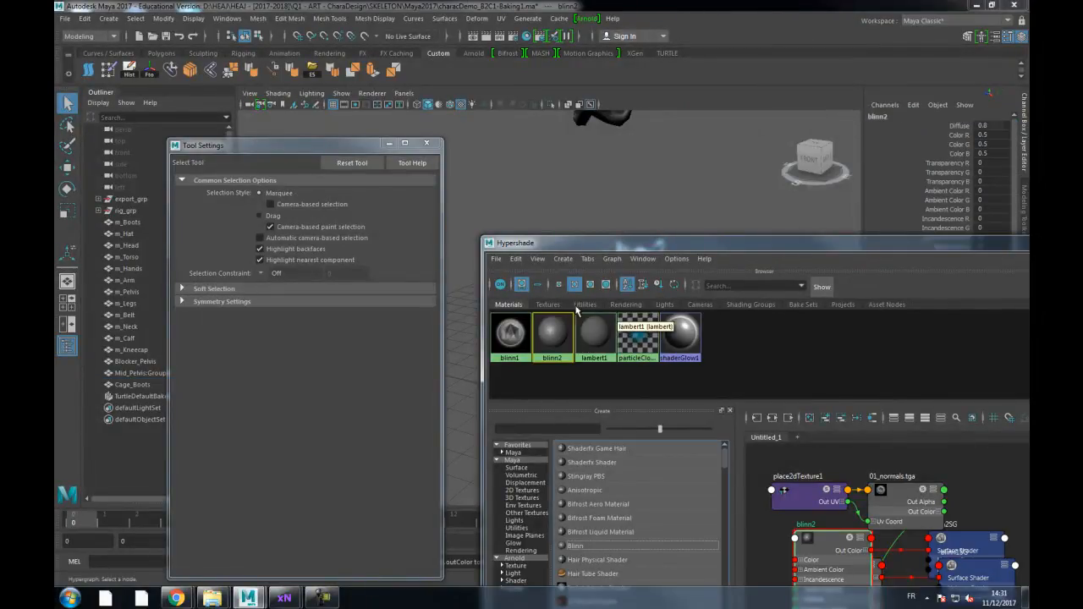
{"action": "double_click", "coordinate": [552, 360]}
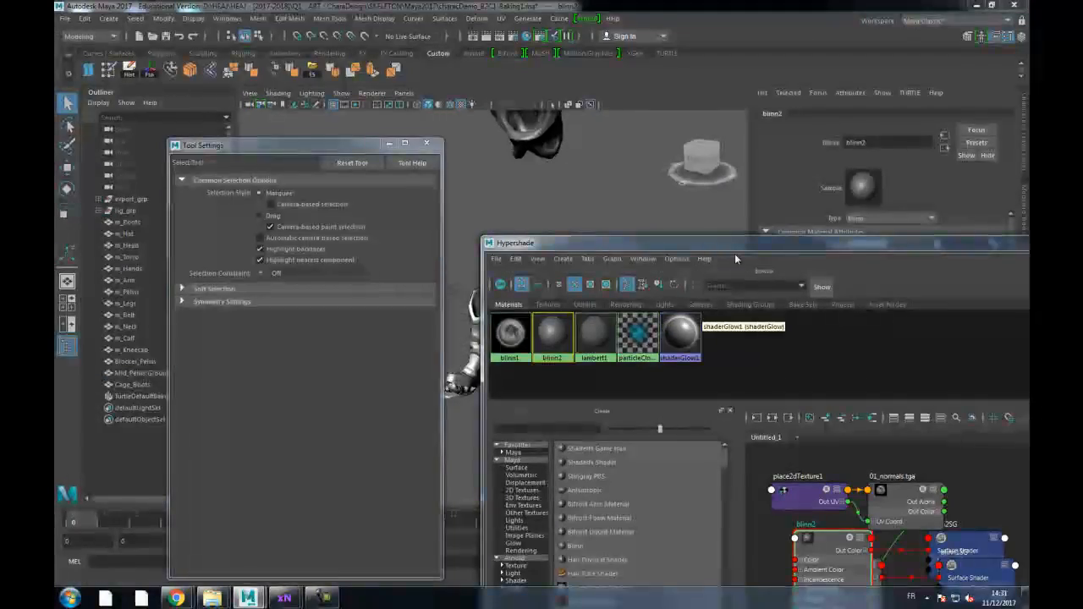
{"action": "left_click_drag", "start_coordinate": [741, 243], "coordinate": [321, 131]}
{"action": "left_click", "coordinate": [761, 415]}
{"action": "type", "text": "shd_Cage"}
{"action": "key", "text": "Return"}
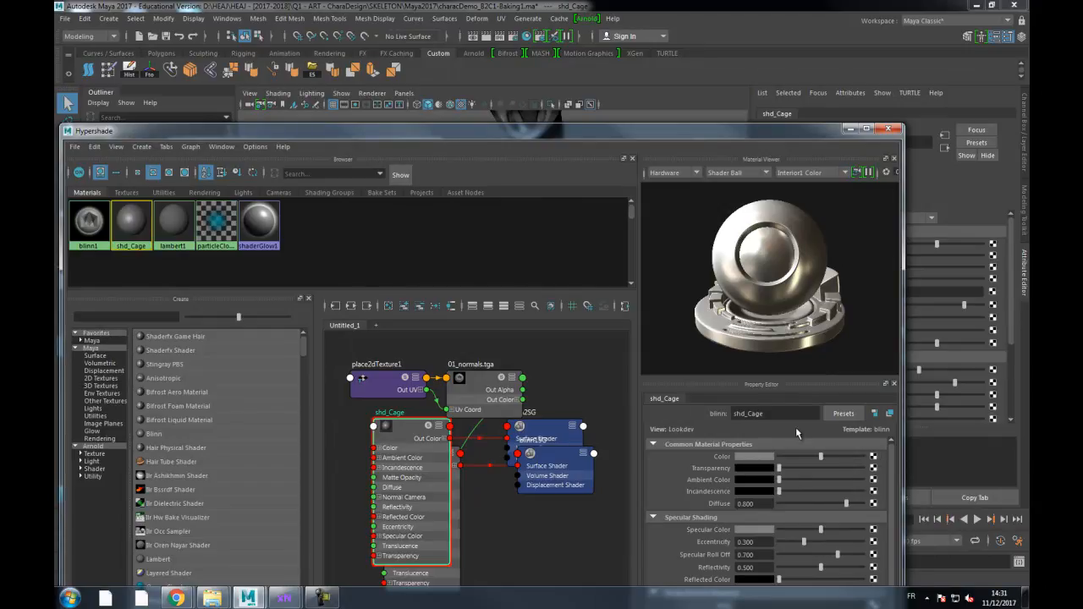
Step: Give the shd_Cage material a red color and make it roughly half transparent
{"action": "left_click", "coordinate": [756, 457]}
{"action": "left_click_drag", "start_coordinate": [864, 471], "coordinate": [859, 472]}
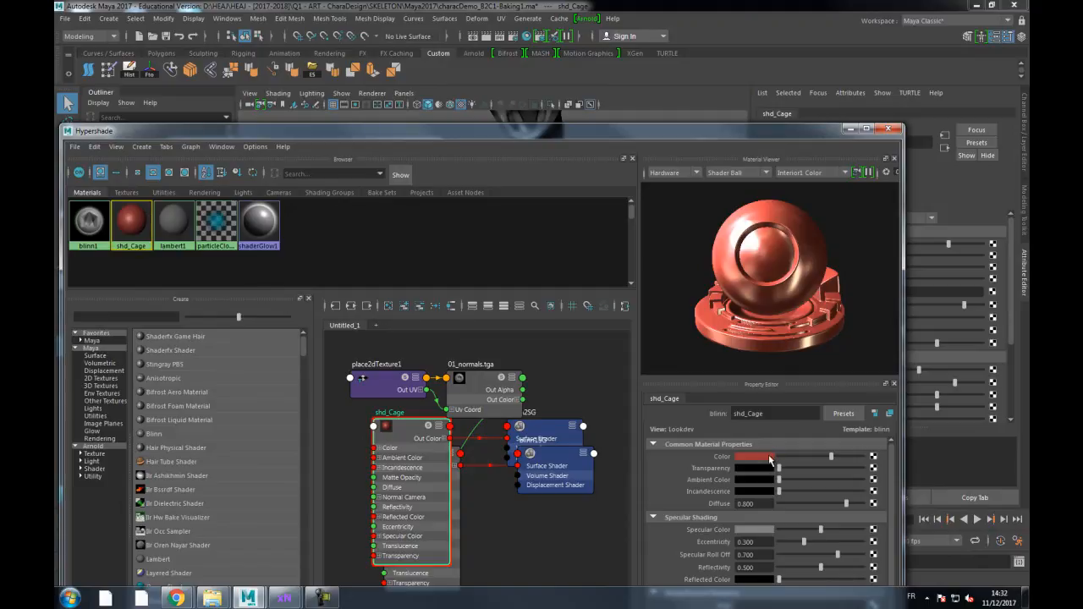
{"action": "left_click_drag", "start_coordinate": [779, 468], "coordinate": [827, 475]}
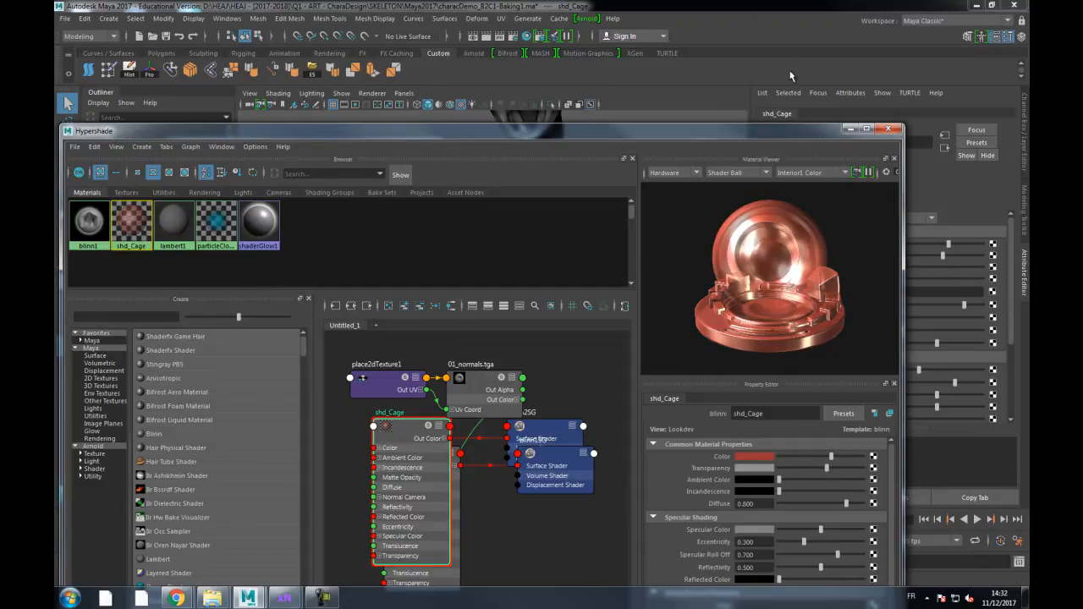
Step: Assign the shd_Cage material to Cage_Boots, minimize the Hypershade and bring back the channel and layer settings
{"action": "left_click_drag", "start_coordinate": [681, 131], "coordinate": [800, 330]}
{"action": "left_click", "coordinate": [140, 385]}
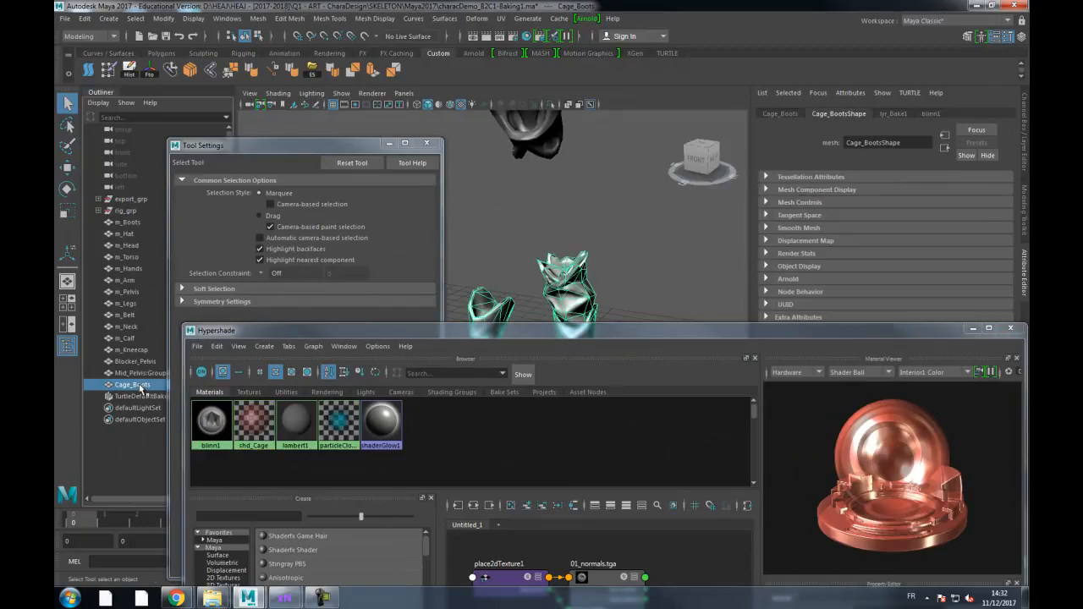
{"action": "right_click_drag", "start_coordinate": [256, 414], "coordinate": [254, 388]}
{"action": "left_click", "coordinate": [974, 328]}
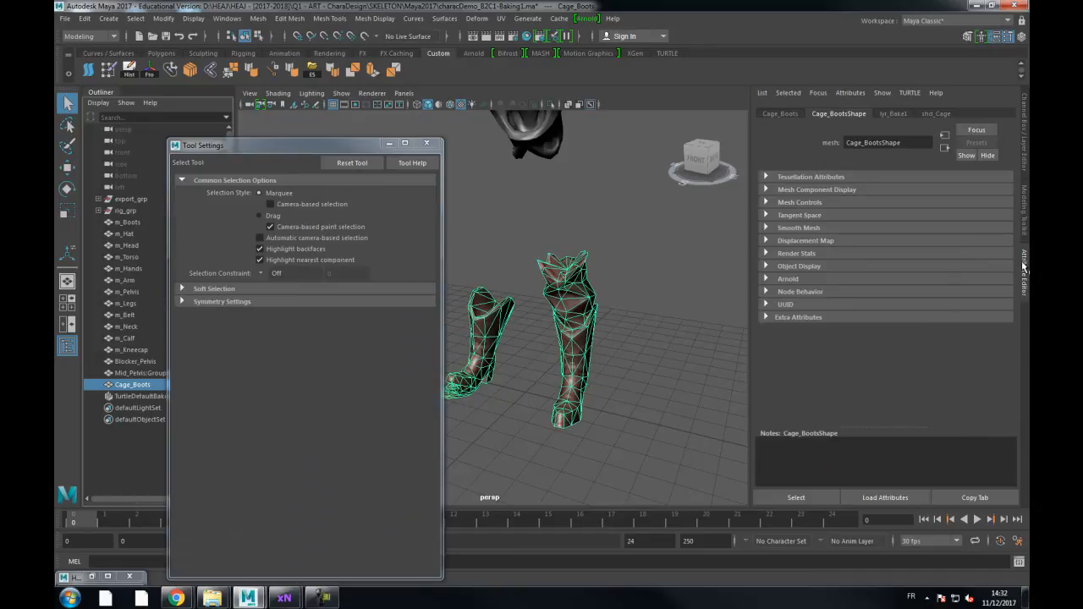
{"action": "left_click", "coordinate": [1024, 156]}
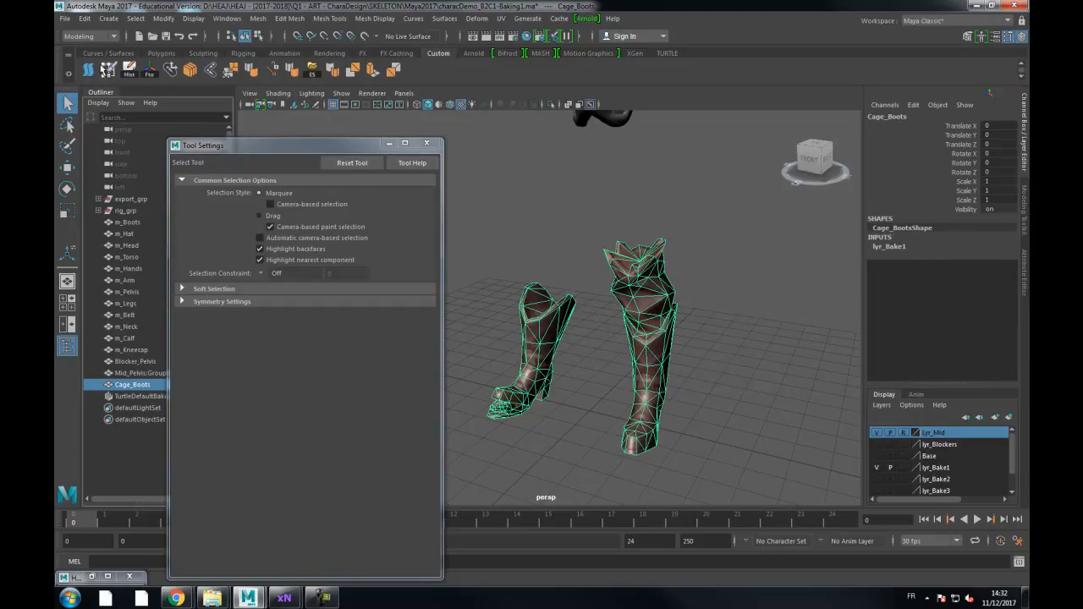
Step: Import the Mid_Boots model from the Retopo folder inside SKELETON
{"action": "left_click", "coordinate": [65, 20]}
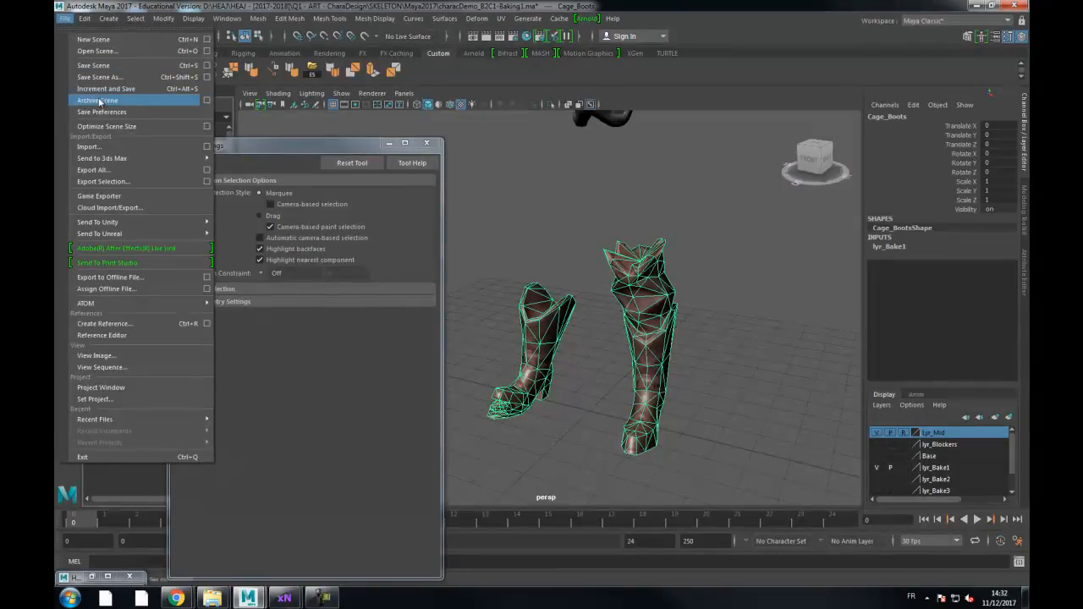
{"action": "left_click", "coordinate": [98, 146]}
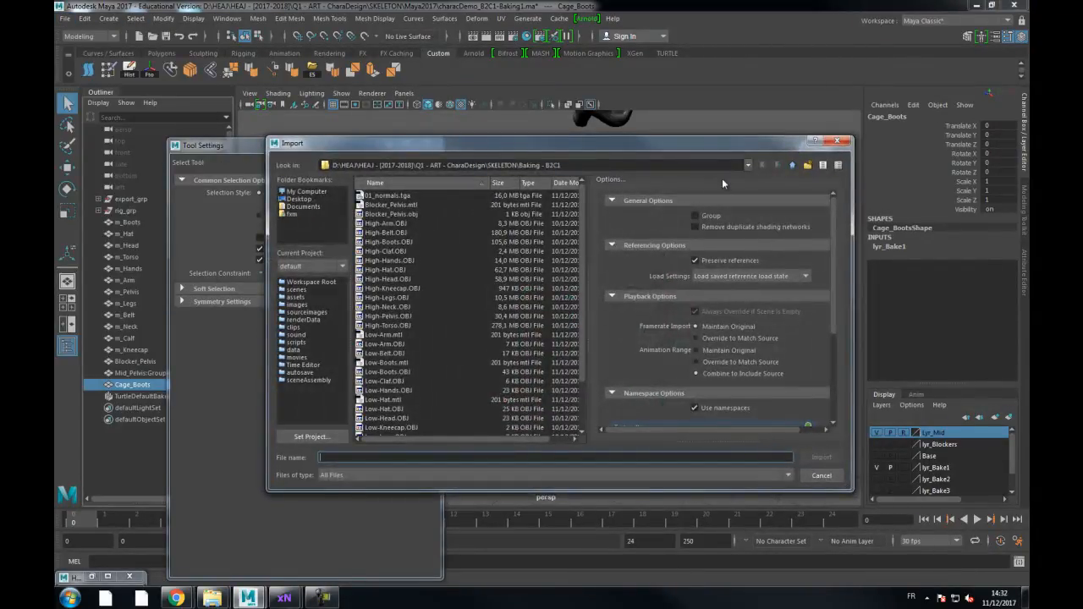
{"action": "left_click", "coordinate": [791, 166]}
{"action": "double_click", "coordinate": [376, 269]}
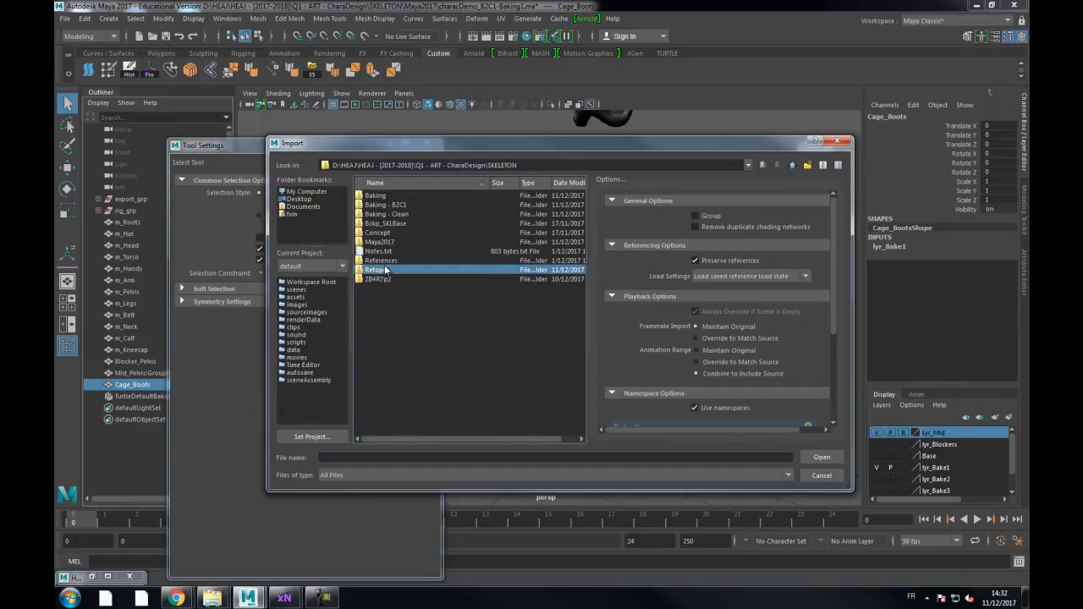
{"action": "left_click", "coordinate": [395, 214]}
{"action": "double_click", "coordinate": [394, 216]}
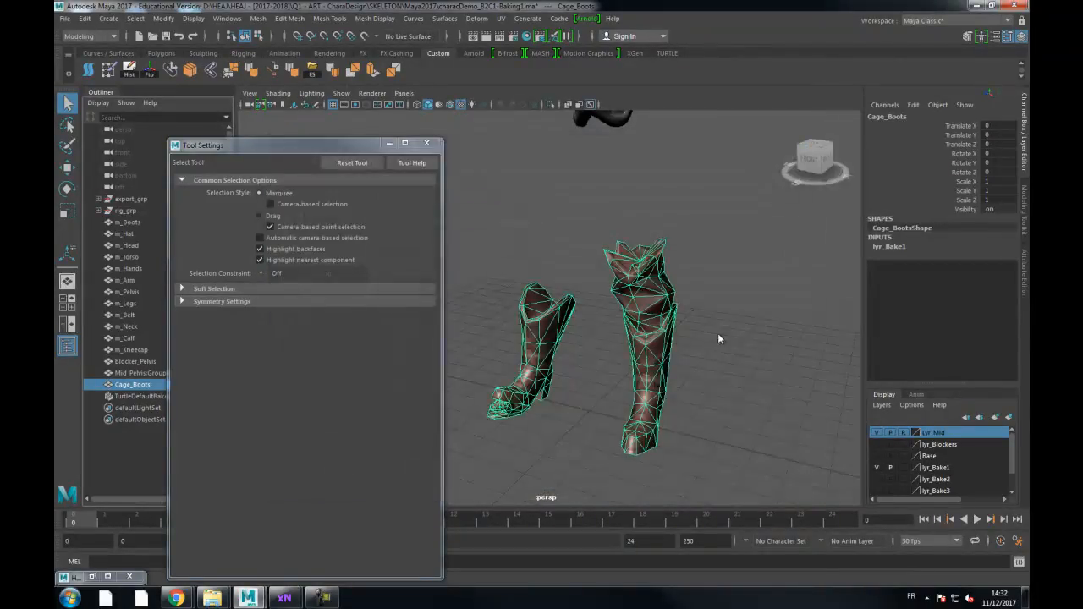
Step: Select the imported Mid_Boots mesh and add it to the lyr_Mid display layer
{"action": "left_click", "coordinate": [792, 300]}
{"action": "left_click", "coordinate": [542, 319]}
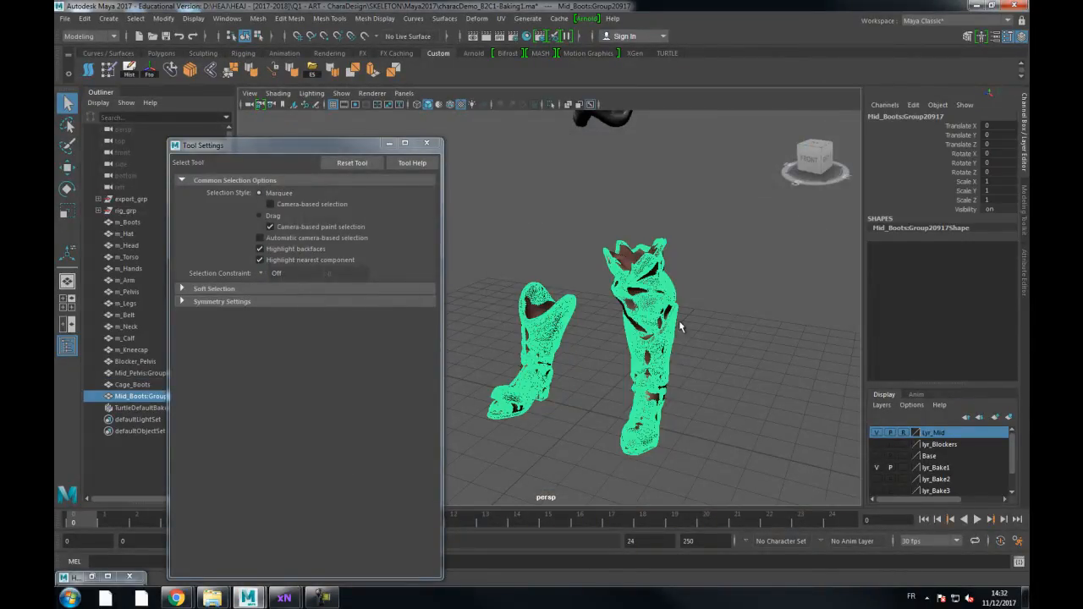
{"action": "right_click", "coordinate": [942, 439]}
{"action": "left_click", "coordinate": [944, 461]}
{"action": "middle_click_drag", "start_coordinate": [698, 276], "coordinate": [696, 259], "text": "alt"}
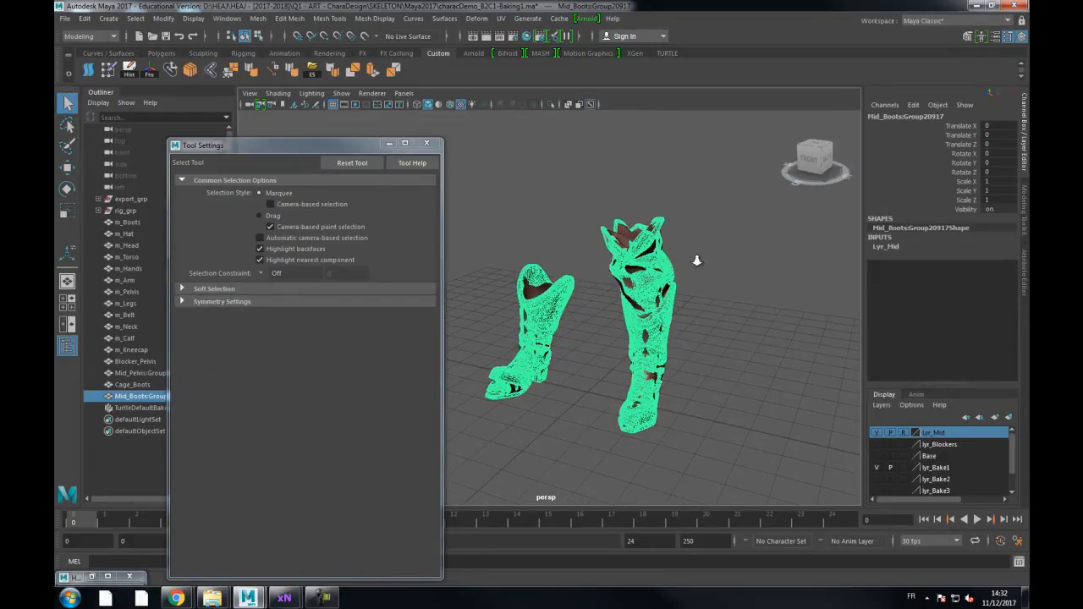
{"action": "scroll", "coordinate": [696, 259], "scroll_direction": "up", "scroll_amount": 1}
{"action": "left_click", "coordinate": [878, 467]}
{"action": "scroll", "coordinate": [586, 319], "scroll_direction": "down", "scroll_amount": 5}
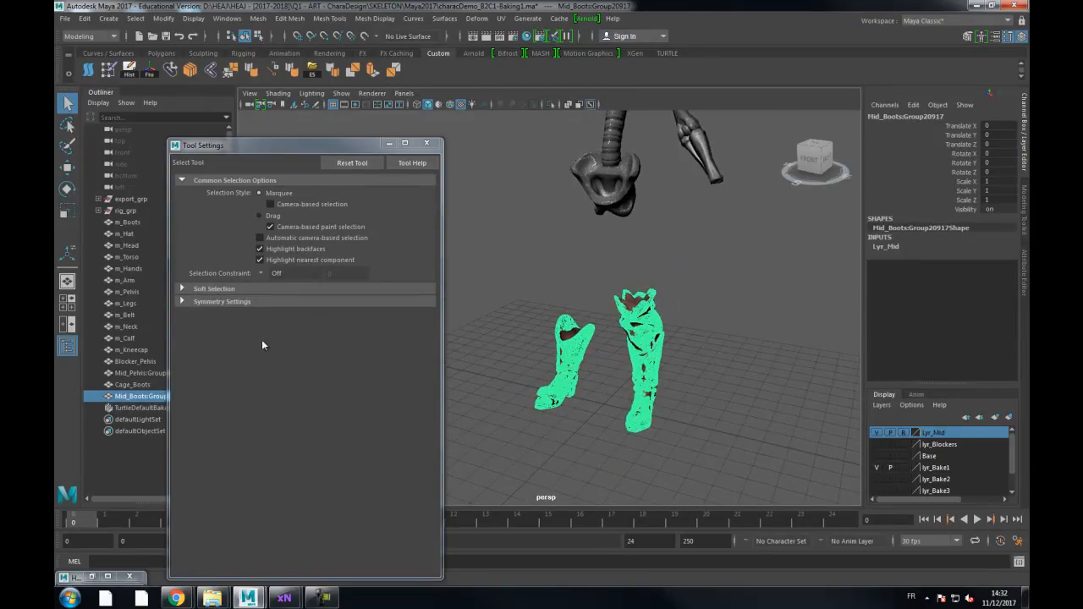
Step: Put Cage_Boots on a new display layer and name the layer lyr_Cage
{"action": "left_click", "coordinate": [135, 385]}
{"action": "scroll", "coordinate": [665, 333], "scroll_direction": "up", "scroll_amount": 3}
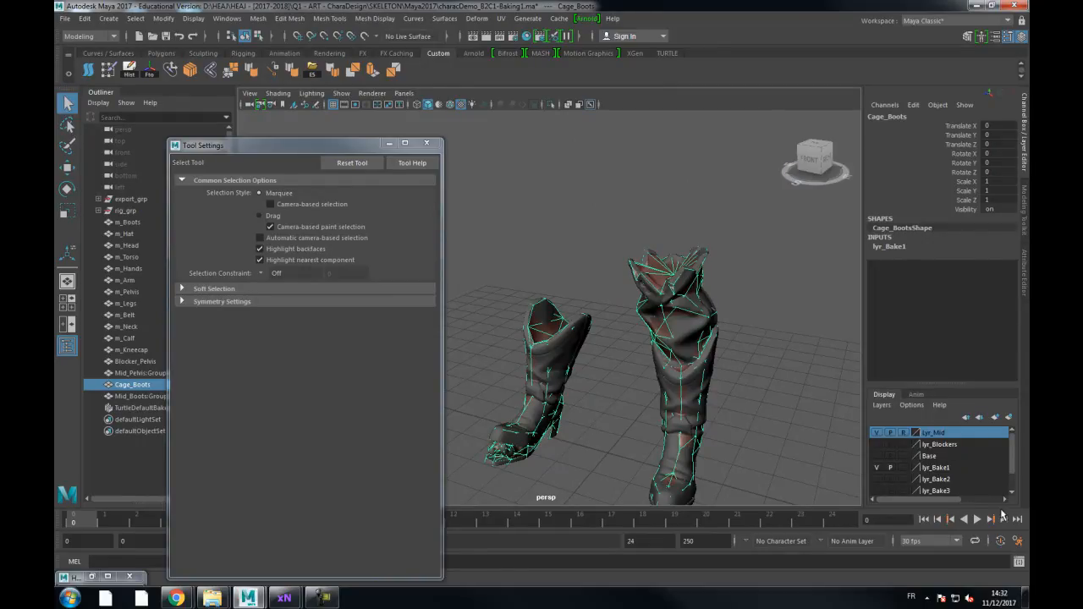
{"action": "left_click", "coordinate": [1008, 417]}
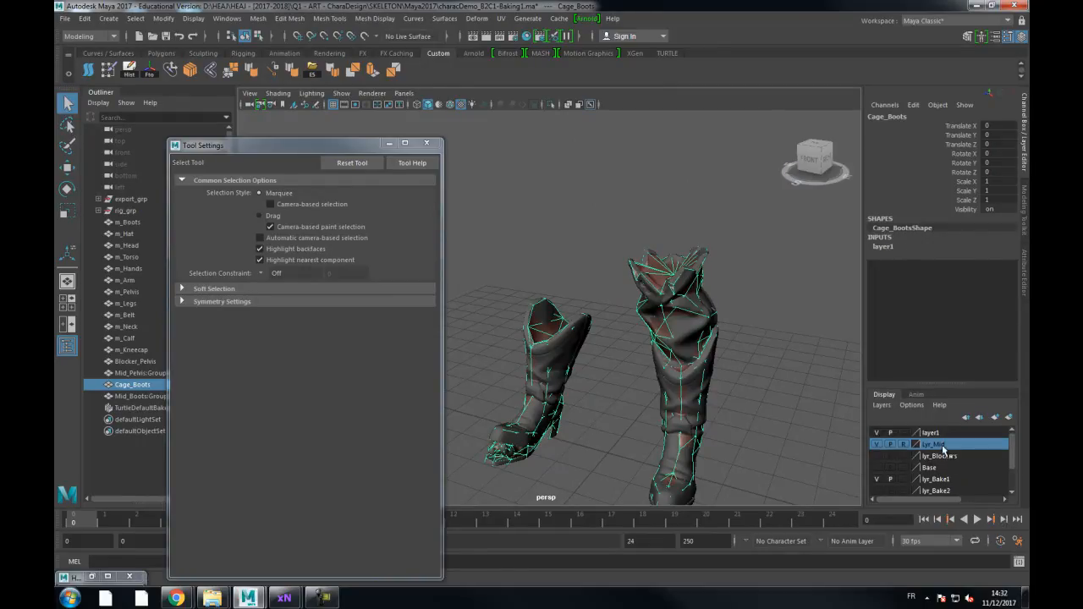
{"action": "double_click", "coordinate": [931, 432]}
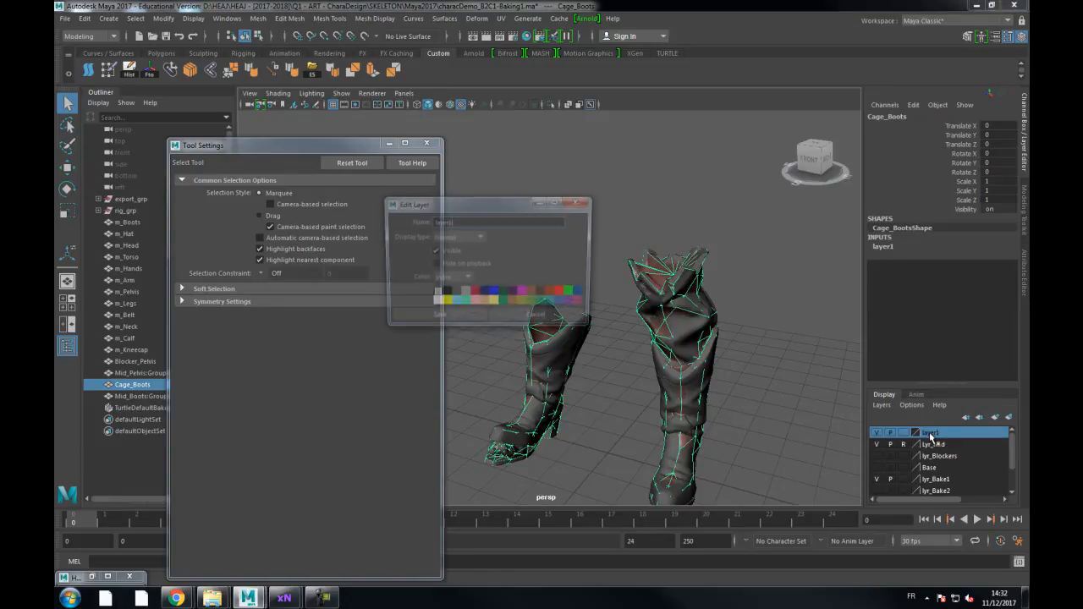
{"action": "type", "text": "l"}
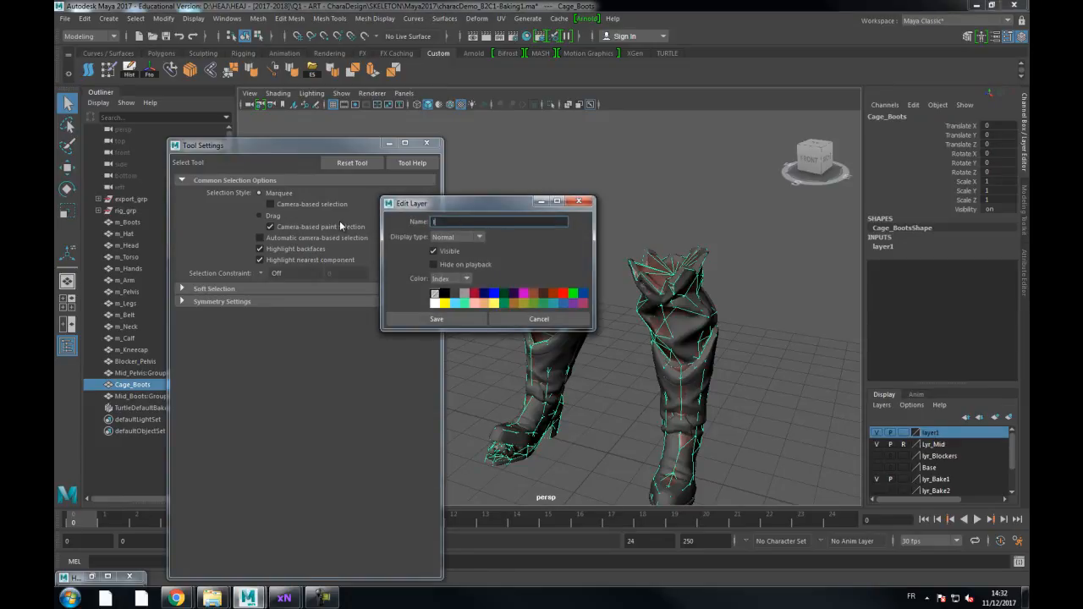
{"action": "type", "text": "yr_Cage"}
{"action": "left_click", "coordinate": [437, 319]}
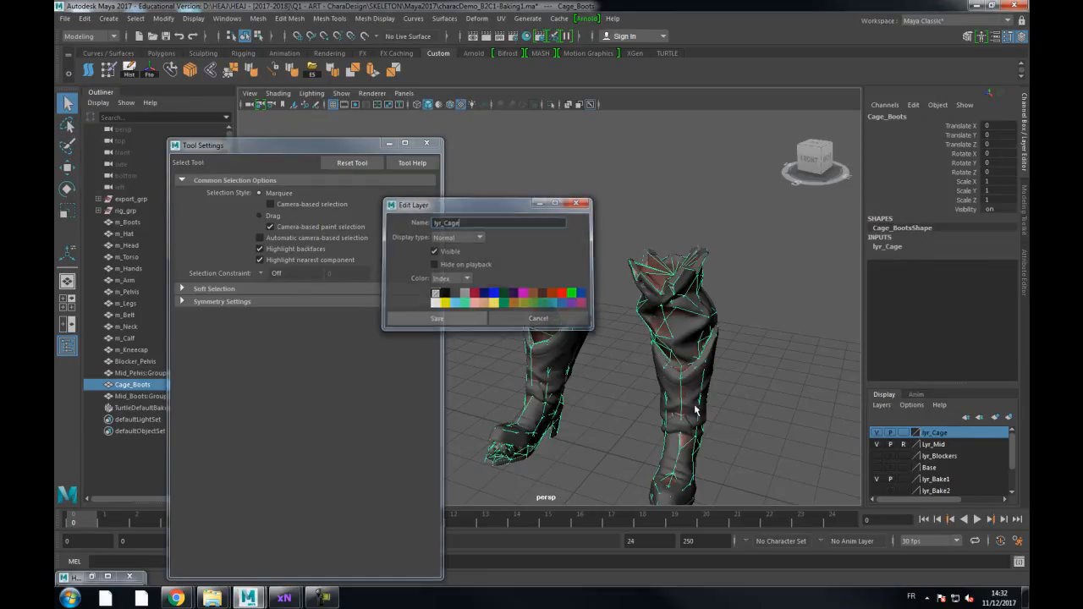
Step: Hide the lyr_Bake1 display layer and clear the selection
{"action": "left_click", "coordinate": [880, 478]}
{"action": "left_click_drag", "start_coordinate": [1015, 441], "coordinate": [1010, 413]}
{"action": "left_click", "coordinate": [729, 305]}
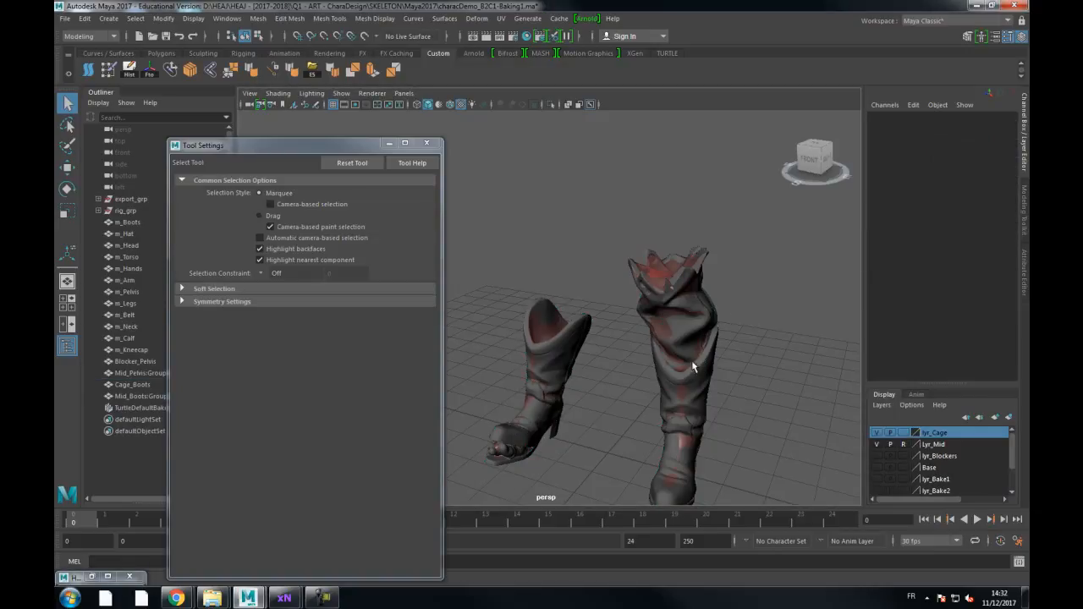
Step: Switch Cage_Boots to vertex mode and select all the vertices of both boots
{"action": "left_click", "coordinate": [160, 385]}
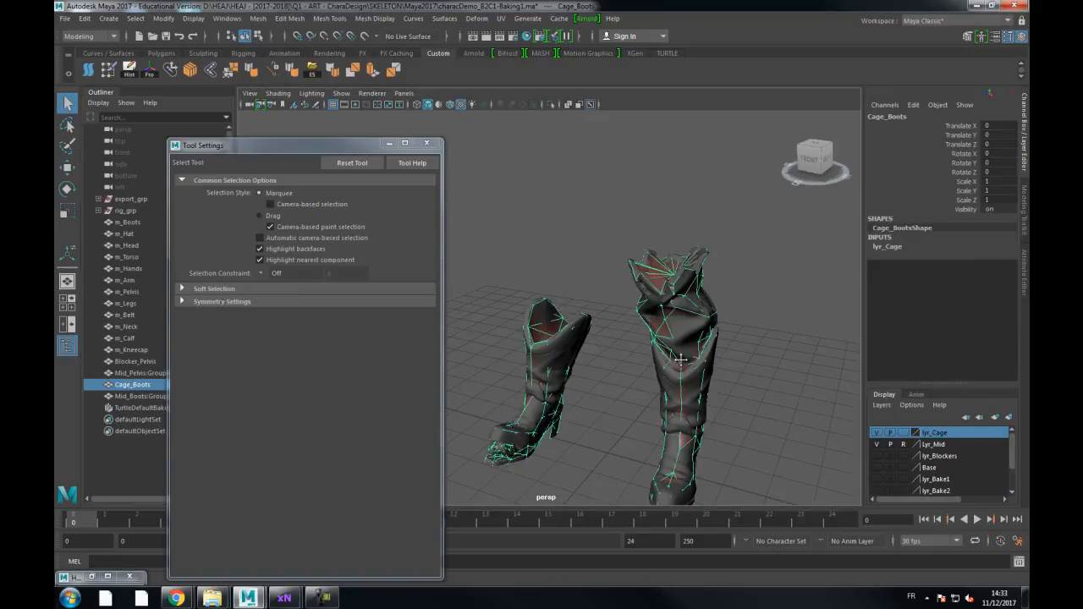
{"action": "middle_click_drag", "start_coordinate": [682, 370], "coordinate": [685, 335], "text": "alt"}
{"action": "right_click_drag", "start_coordinate": [685, 289], "coordinate": [652, 241], "text": "alt"}
{"action": "right_click", "coordinate": [652, 241]}
{"action": "right_click_drag", "start_coordinate": [614, 239], "coordinate": [614, 239]}
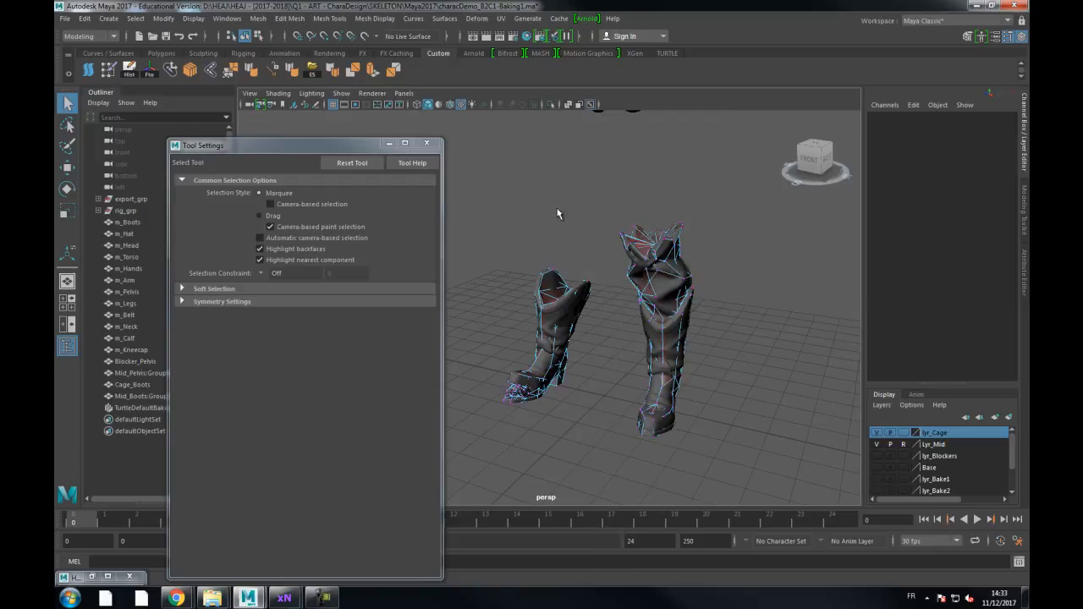
{"action": "left_click_drag", "start_coordinate": [695, 431], "coordinate": [697, 435]}
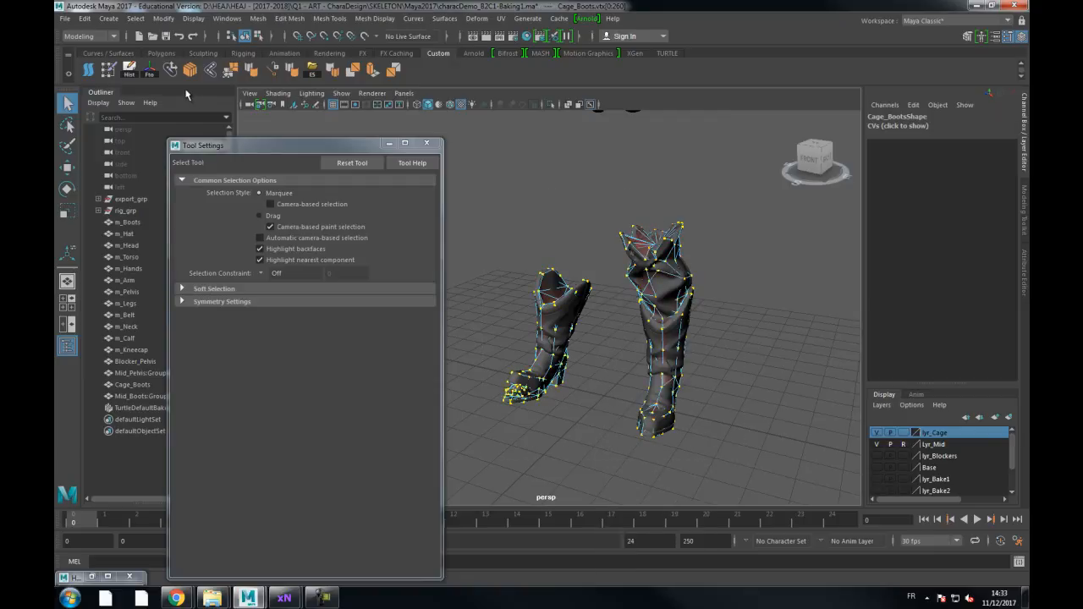
Step: Set the Move tool's axis orientation to Normal and push all the cage vertices outward along their normals to enclose the boots
{"action": "left_click", "coordinate": [67, 168]}
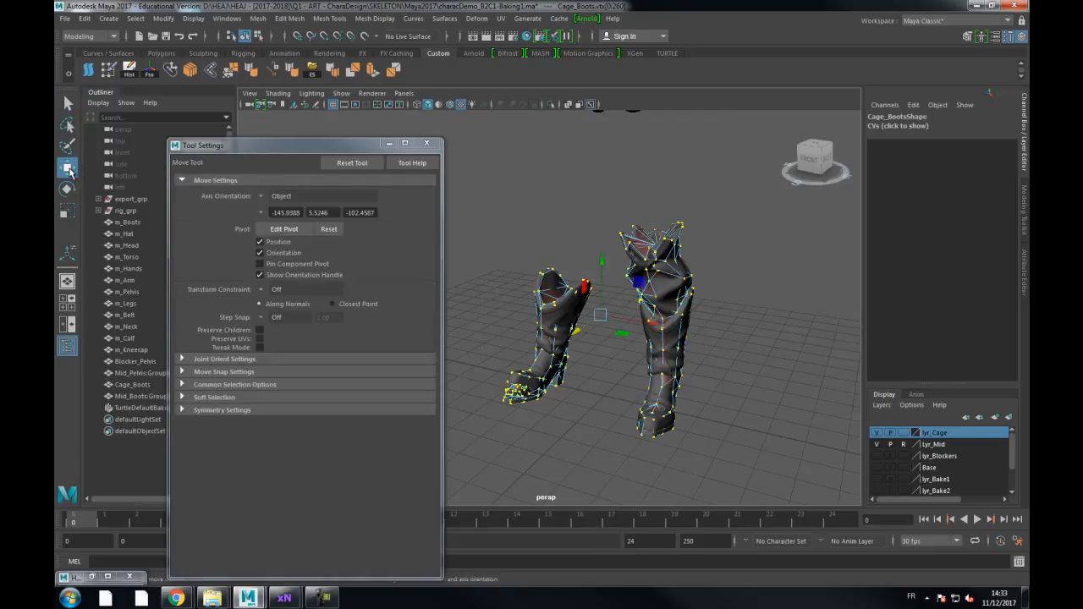
{"action": "left_click", "coordinate": [262, 197]}
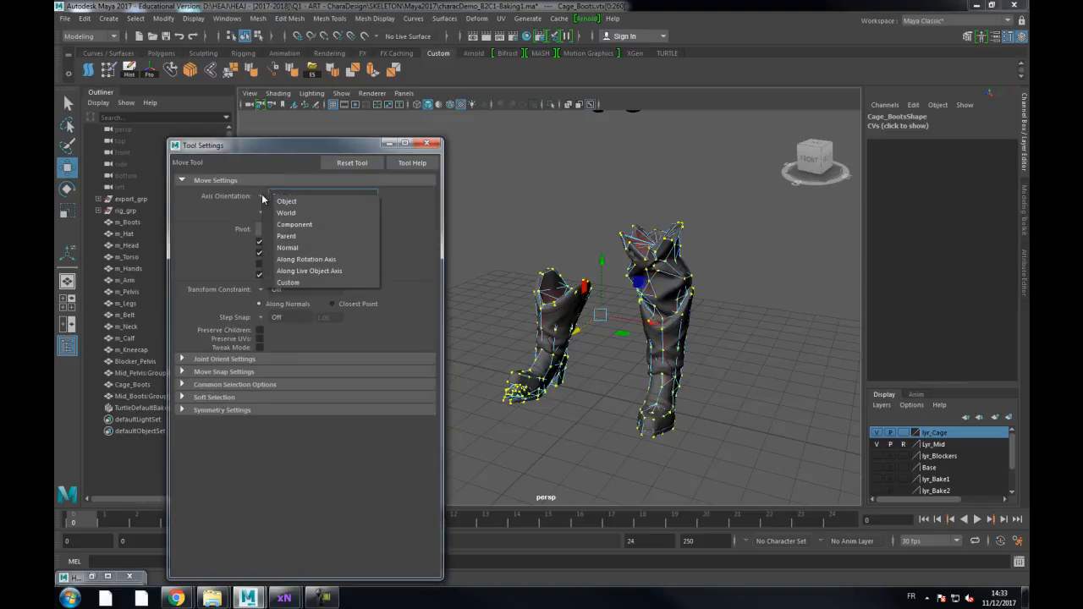
{"action": "left_click", "coordinate": [287, 248]}
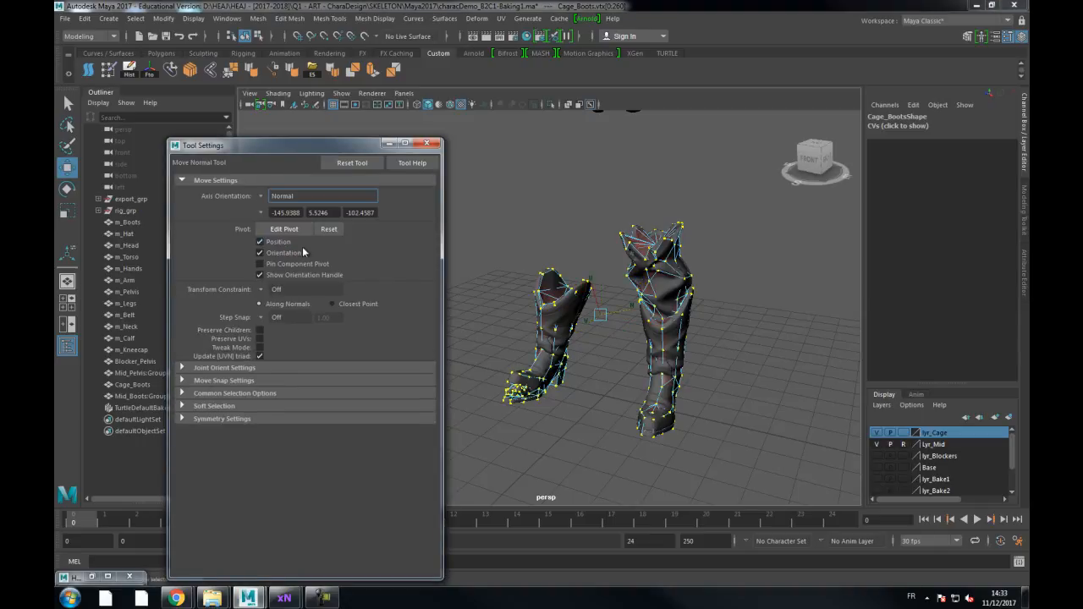
{"action": "left_click_drag", "start_coordinate": [641, 312], "coordinate": [698, 311]}
{"action": "left_click_drag", "start_coordinate": [641, 285], "coordinate": [630, 309], "text": "alt"}
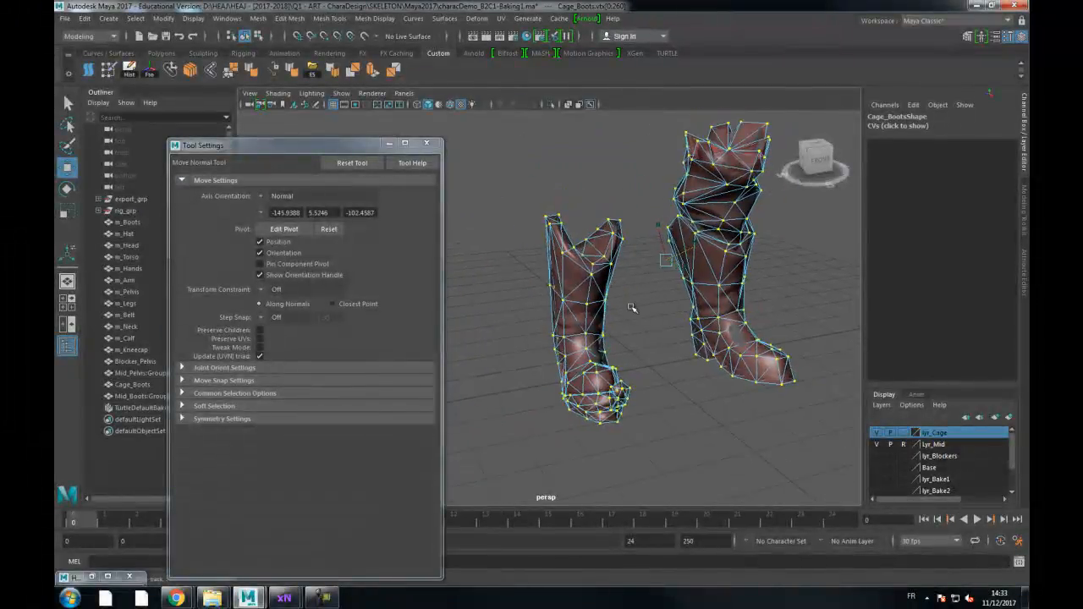
Step: Select the vertices around the taller boot's upper rim on Cage_Boots and check the cage coverage from several angles
{"action": "left_click_drag", "start_coordinate": [689, 256], "coordinate": [660, 197], "text": "alt"}
{"action": "left_click_drag", "start_coordinate": [519, 150], "coordinate": [668, 243]}
{"action": "left_click_drag", "start_coordinate": [585, 216], "coordinate": [591, 214]}
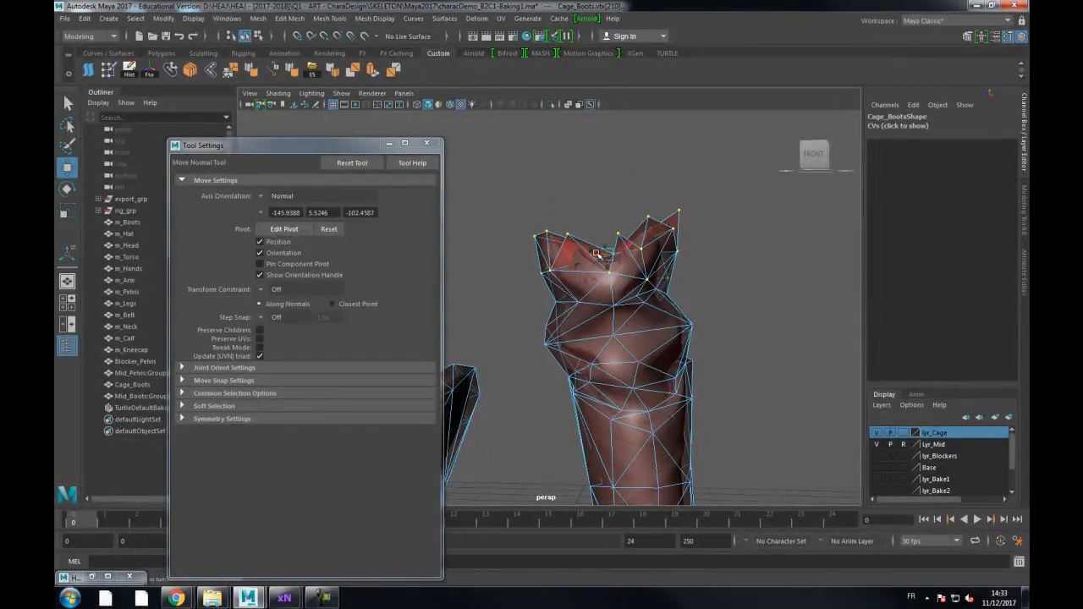
{"action": "key", "text": "shift+period"}
{"action": "key", "text": "shift+comma"}
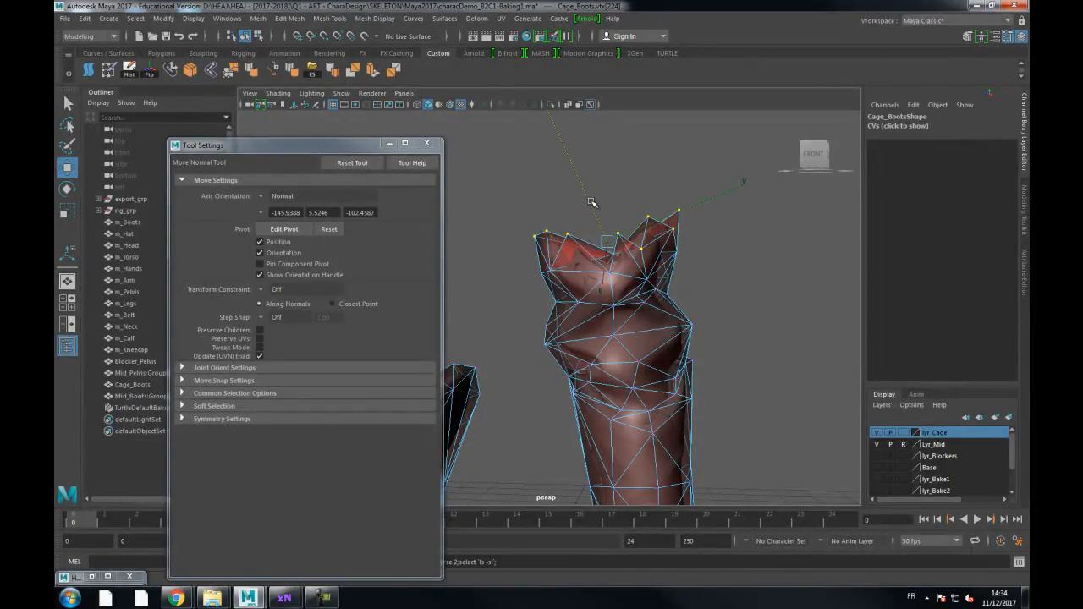
{"action": "left_click_drag", "start_coordinate": [581, 193], "coordinate": [617, 259], "text": "alt"}
{"action": "left_click_drag", "start_coordinate": [685, 251], "coordinate": [716, 196], "text": "alt"}
{"action": "right_click_drag", "start_coordinate": [716, 196], "coordinate": [474, 225], "text": "alt"}
{"action": "middle_click_drag", "start_coordinate": [474, 224], "coordinate": [532, 210], "text": "alt"}
{"action": "left_click_drag", "start_coordinate": [533, 211], "coordinate": [542, 231], "text": "alt"}
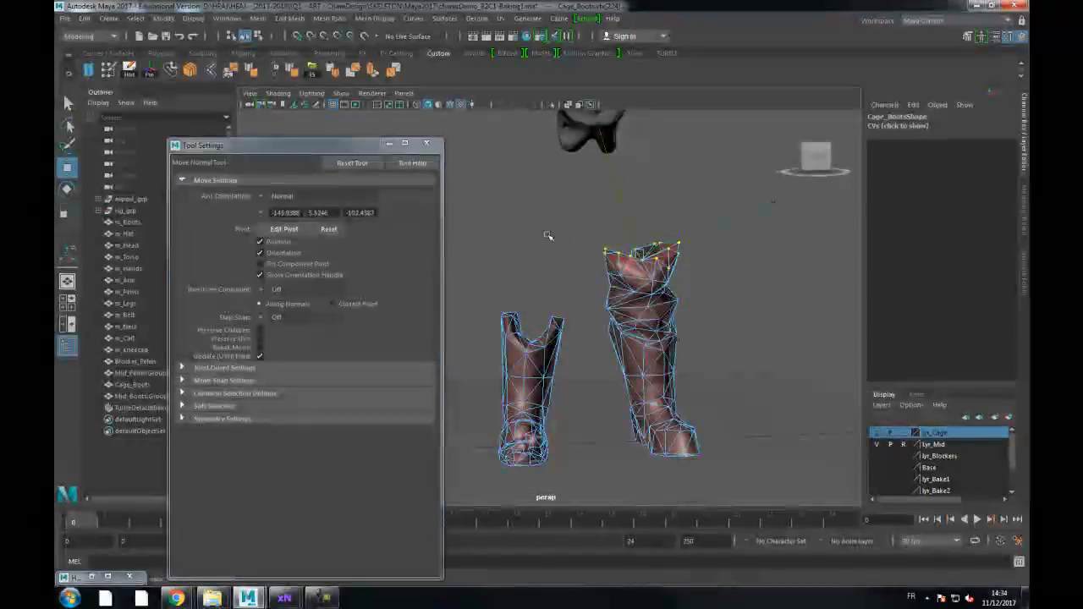
Step: Return Cage_Boots to object mode and select the whole mesh
{"action": "key", "text": "q"}
{"action": "right_click_drag", "start_coordinate": [630, 284], "coordinate": [681, 252]}
{"action": "left_click", "coordinate": [738, 269]}
{"action": "left_click_drag", "start_coordinate": [731, 308], "coordinate": [666, 281], "text": "alt"}
{"action": "left_click", "coordinate": [699, 298]}
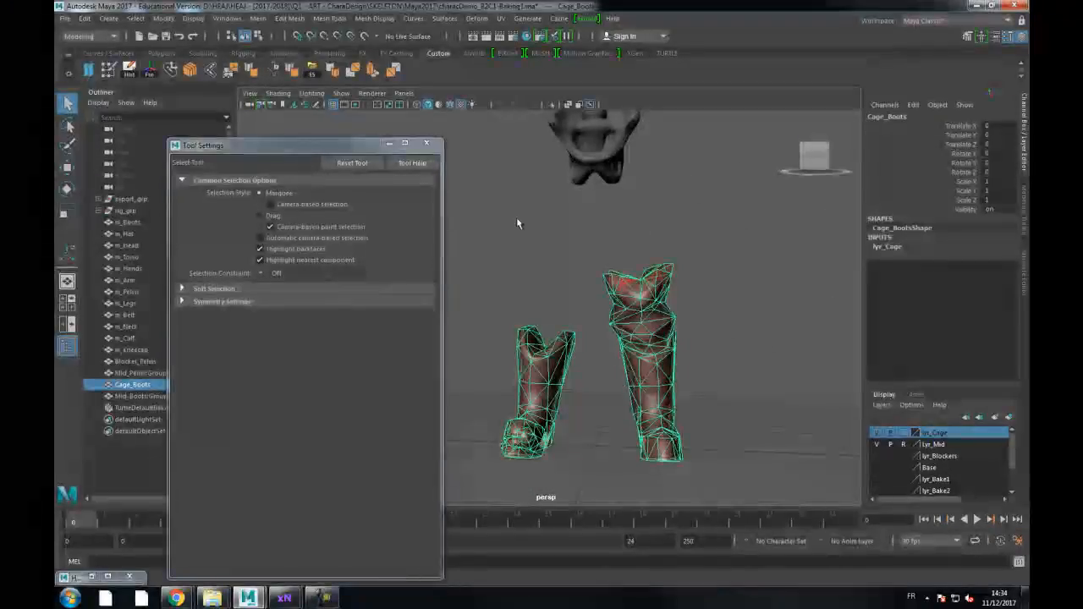
Step: Export the selected cage as Cage-Boots.OBJ into the Baking - B2C1 folder inside SKELETON
{"action": "left_click", "coordinate": [313, 71]}
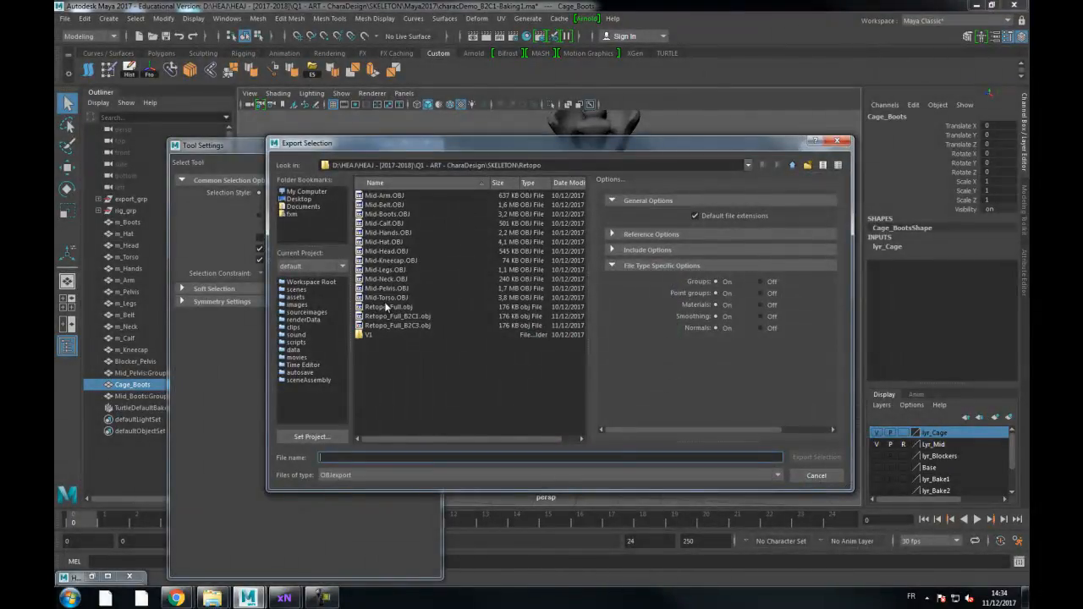
{"action": "left_click", "coordinate": [793, 165]}
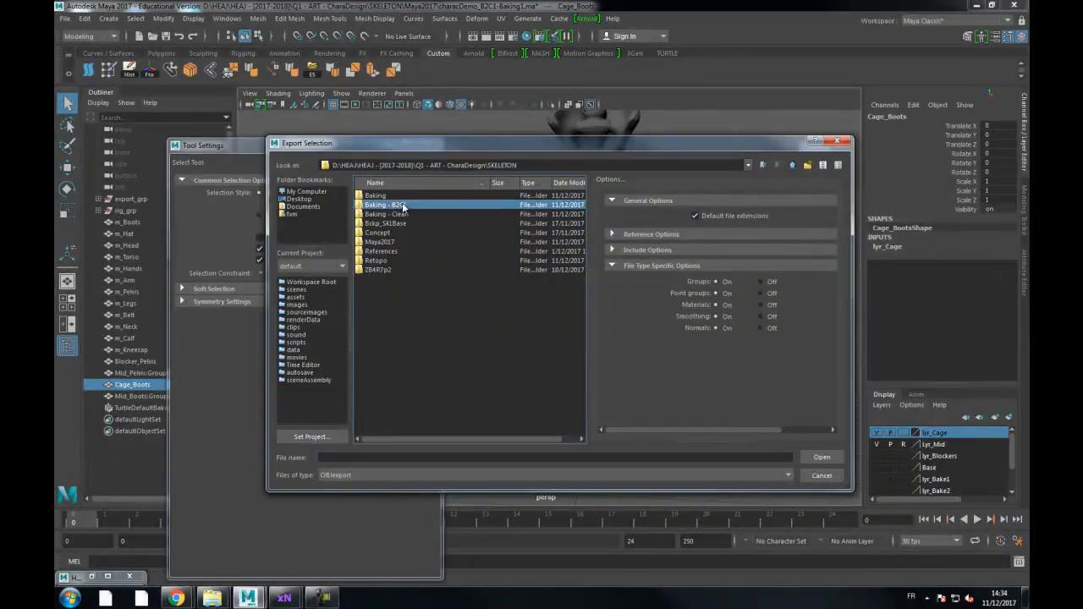
{"action": "double_click", "coordinate": [404, 207]}
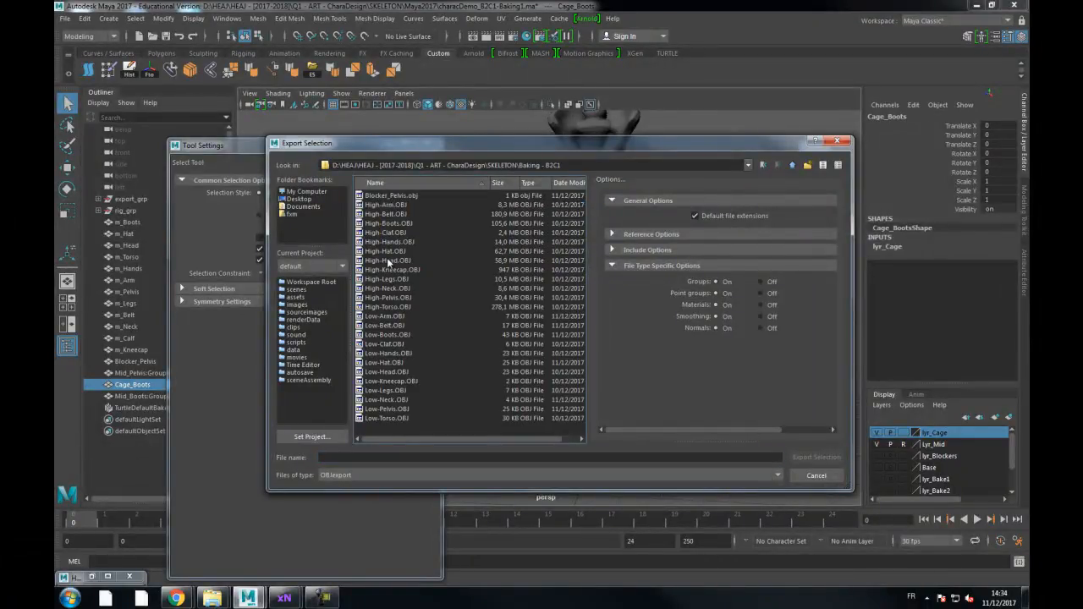
{"action": "left_click", "coordinate": [386, 335]}
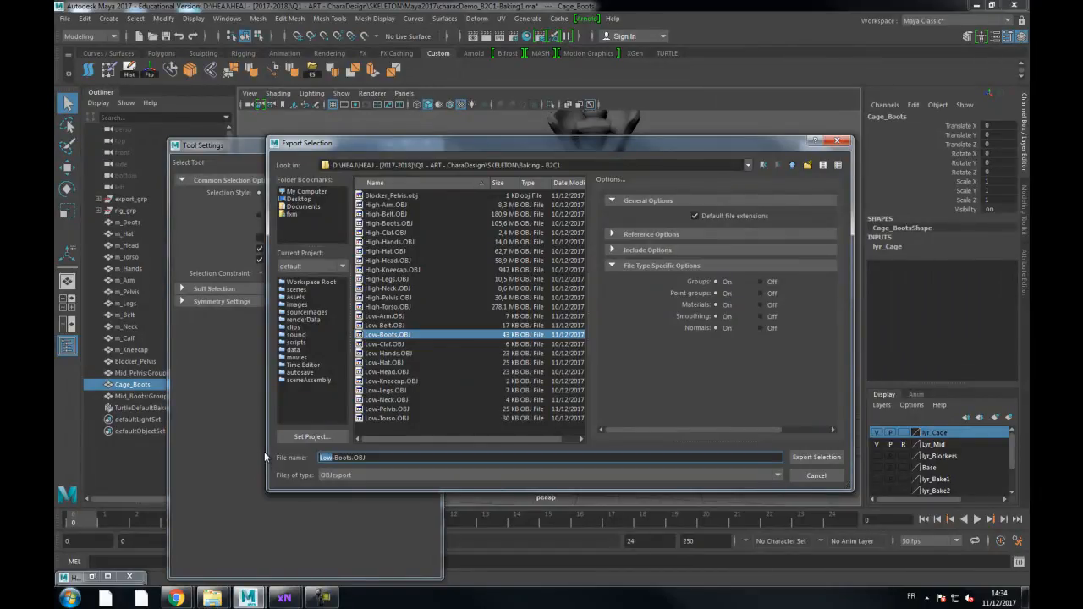
{"action": "type", "text": "Cage"}
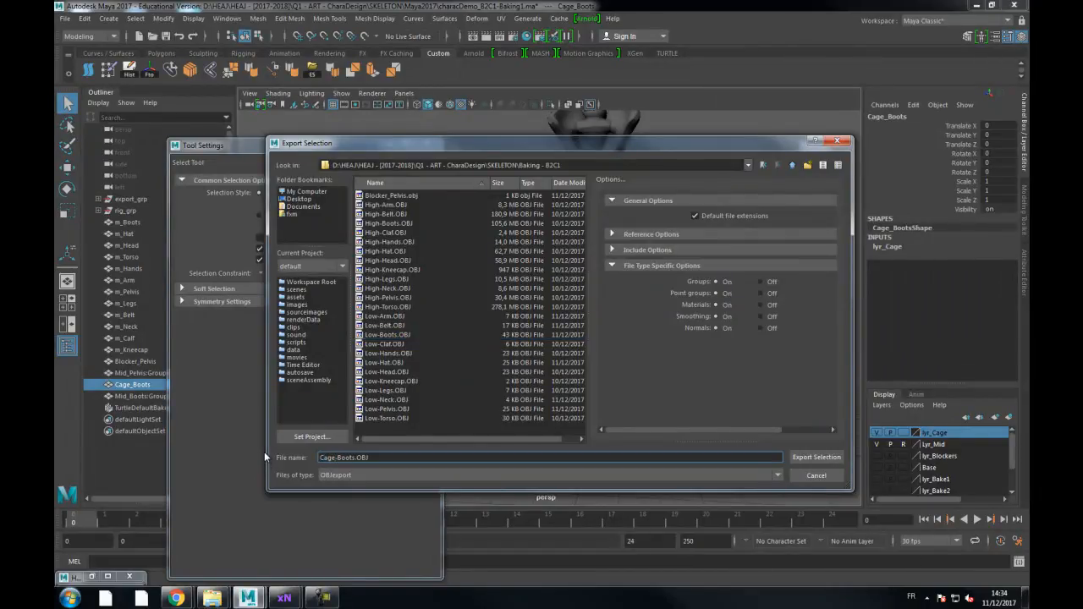
{"action": "key", "text": "Return"}
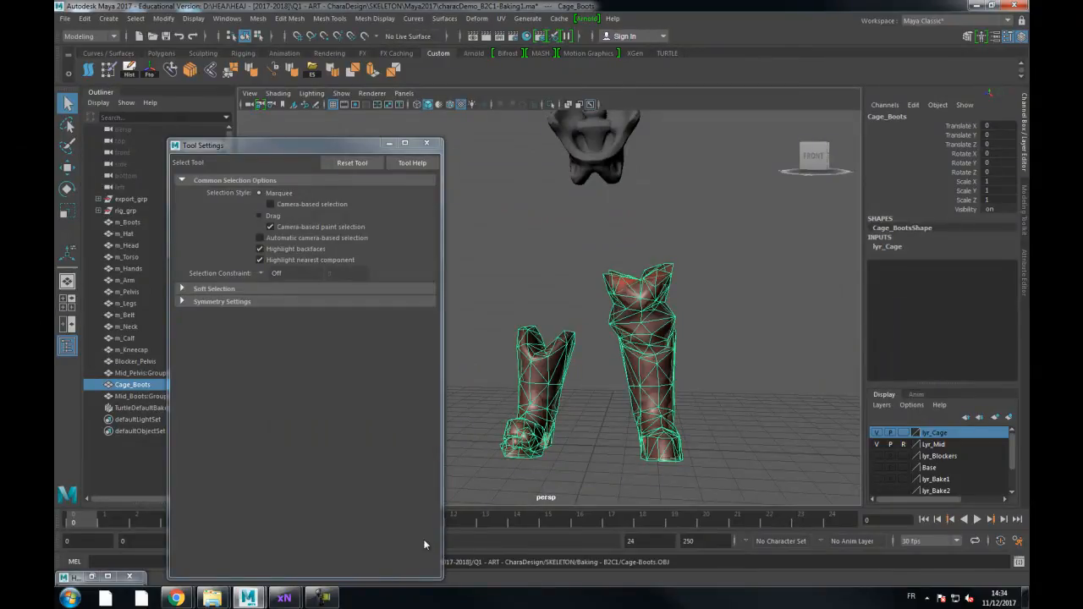
Step: Switch to xNormal and close the normal map preview
{"action": "mouse_move", "coordinate": [282, 600]}
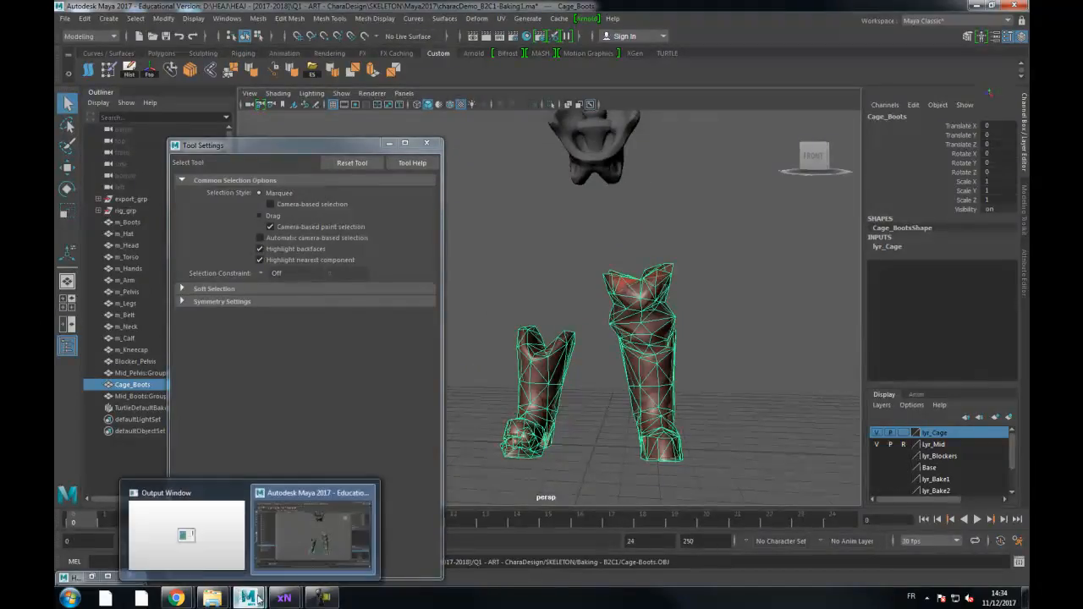
{"action": "left_click", "coordinate": [337, 535]}
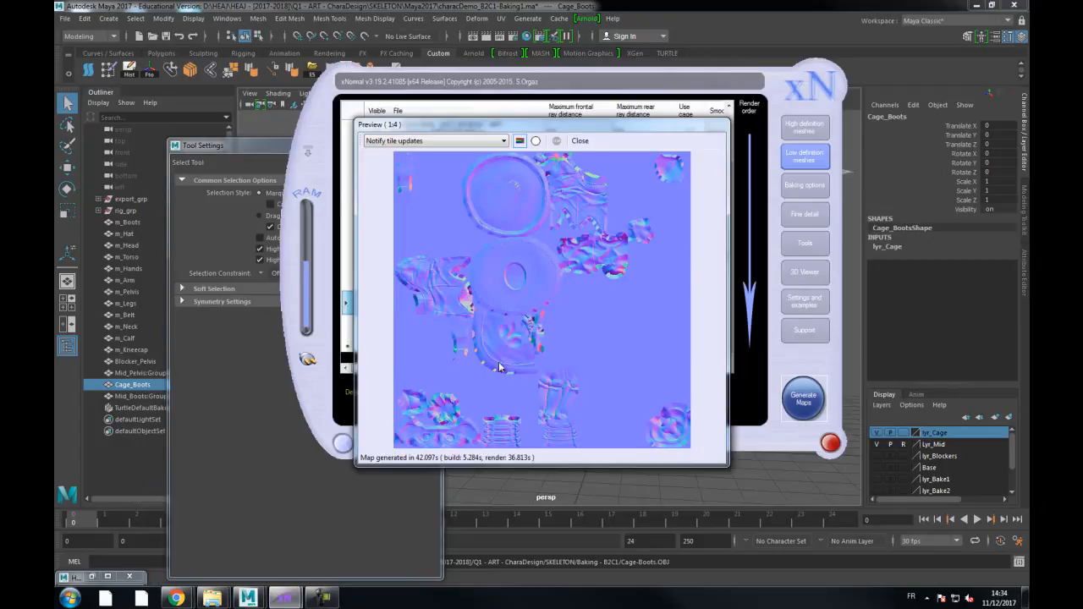
{"action": "left_click", "coordinate": [581, 142]}
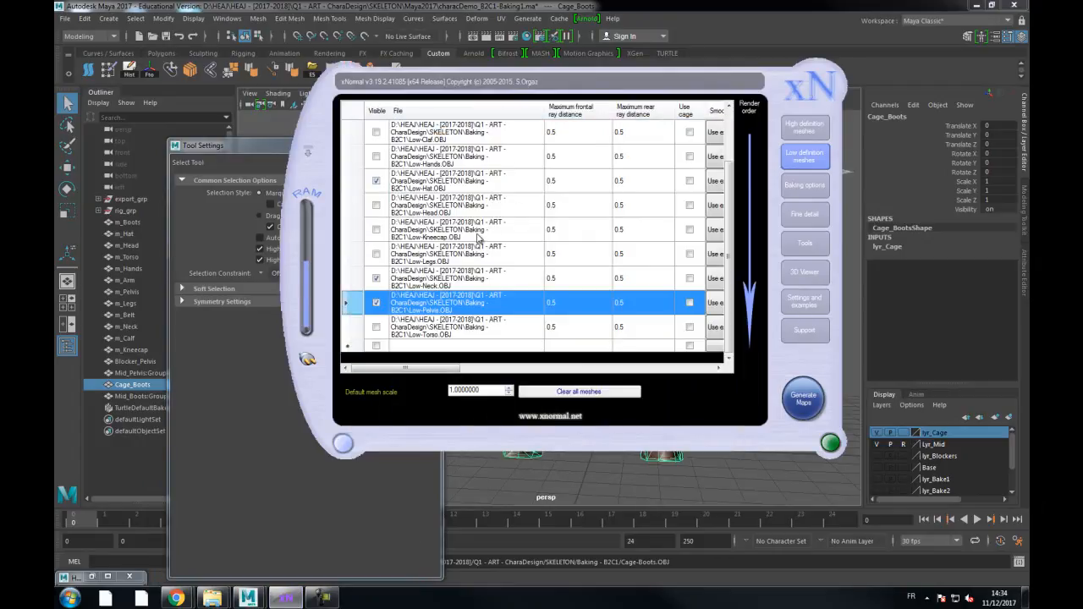
Step: Turn off visibility of the Low-Pelvis, Low-Neck, Low-Hat and Low-Arm meshes, leaving only Low-Boots enabled
{"action": "left_click", "coordinate": [488, 185]}
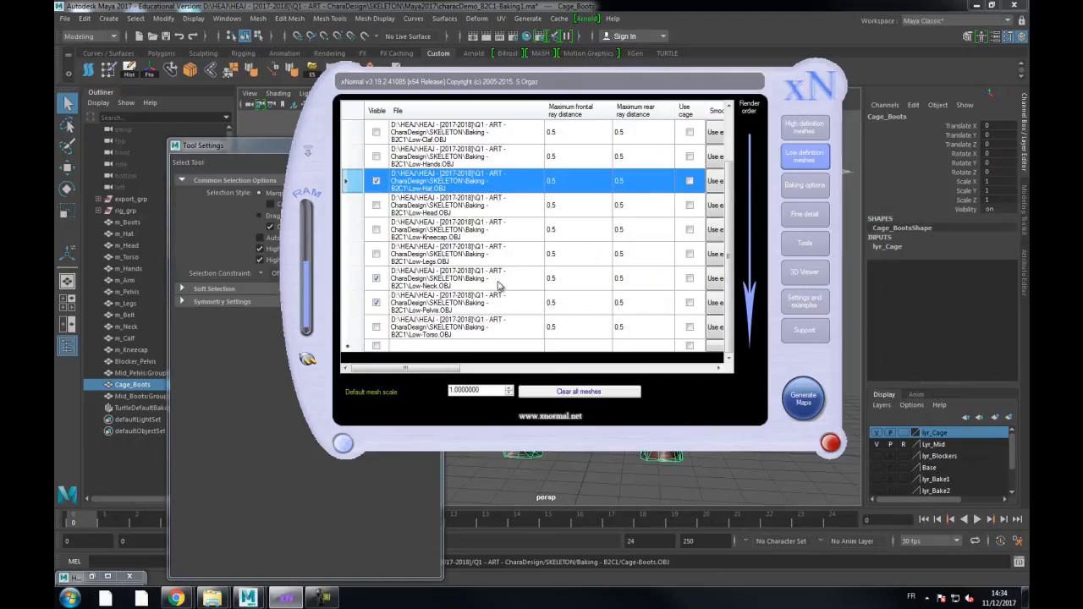
{"action": "left_click", "coordinate": [376, 302]}
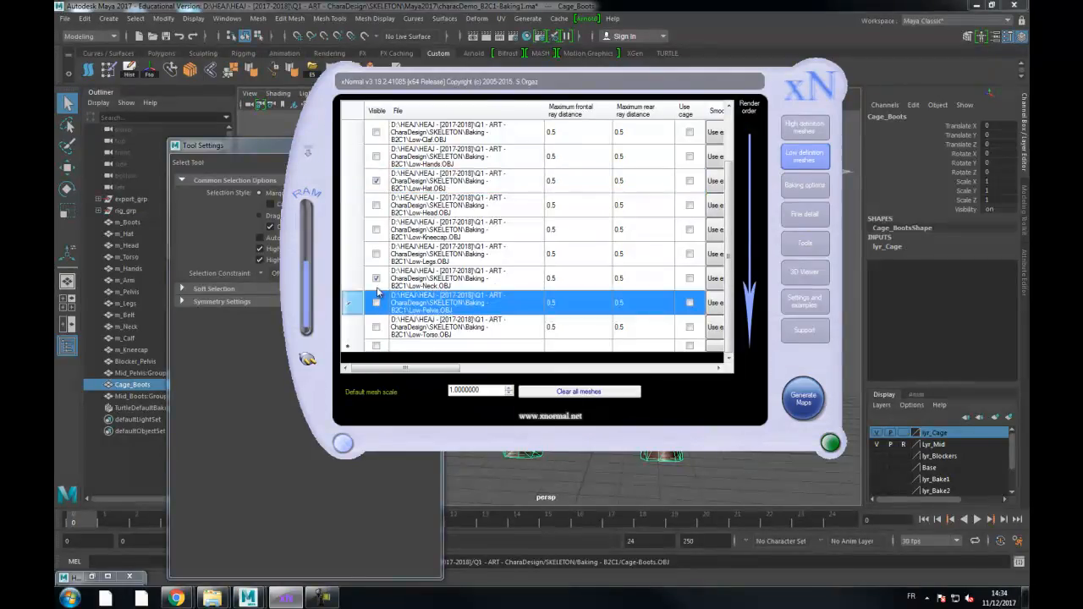
{"action": "left_click", "coordinate": [376, 278]}
{"action": "left_click", "coordinate": [377, 181]}
{"action": "scroll", "coordinate": [381, 184], "scroll_direction": "up", "scroll_amount": 1}
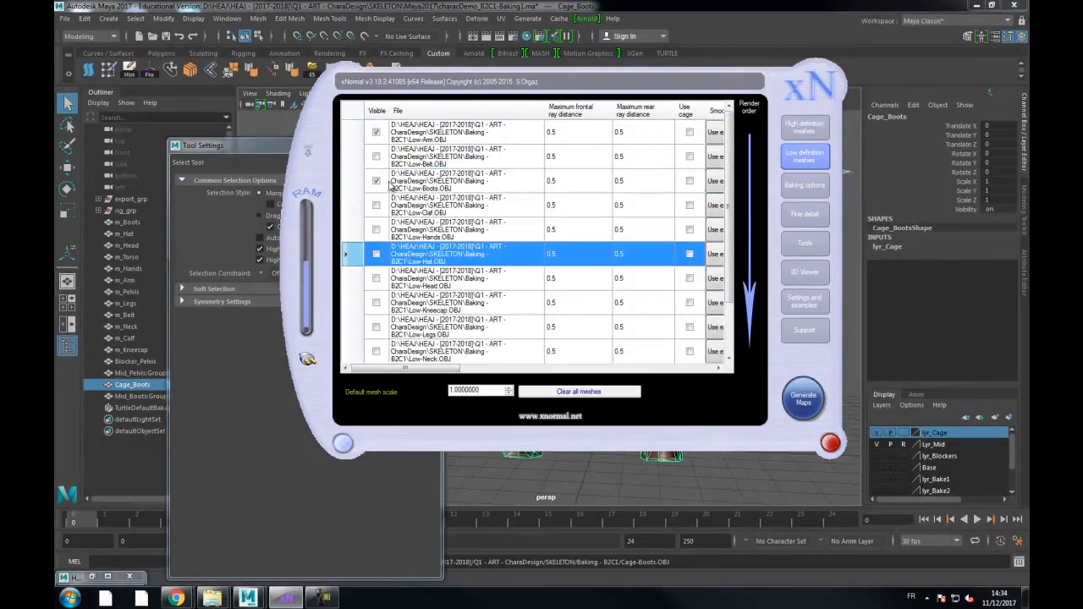
{"action": "left_click", "coordinate": [376, 181]}
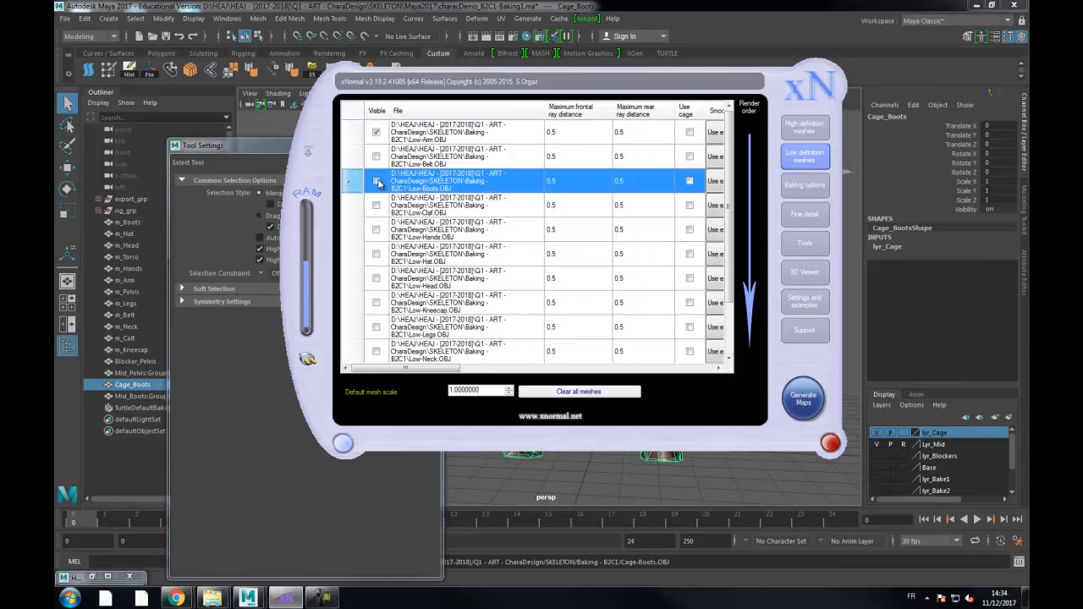
{"action": "left_click", "coordinate": [377, 133]}
Step: Assign Cage-Boots.OBJ as the external cage file of Low-Boots and accept the topology warning
{"action": "right_click", "coordinate": [475, 182]}
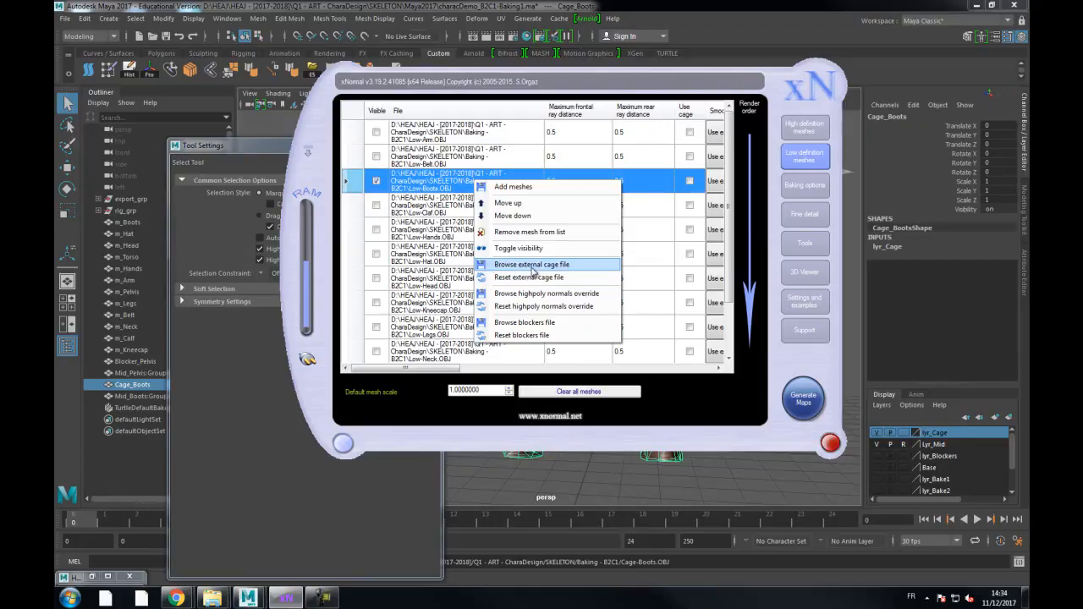
{"action": "left_click", "coordinate": [534, 269]}
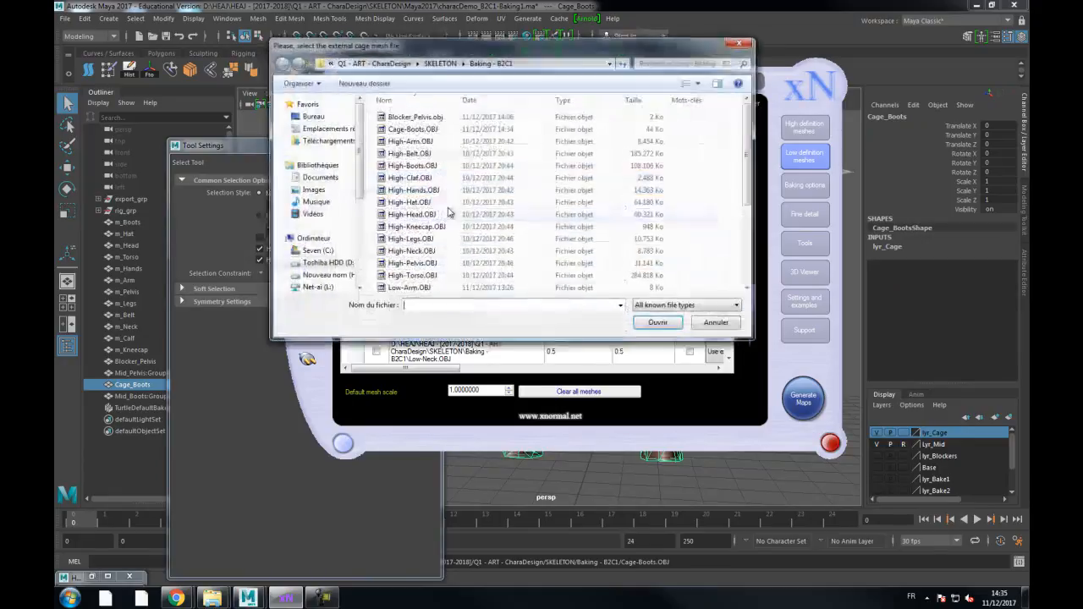
{"action": "double_click", "coordinate": [413, 134]}
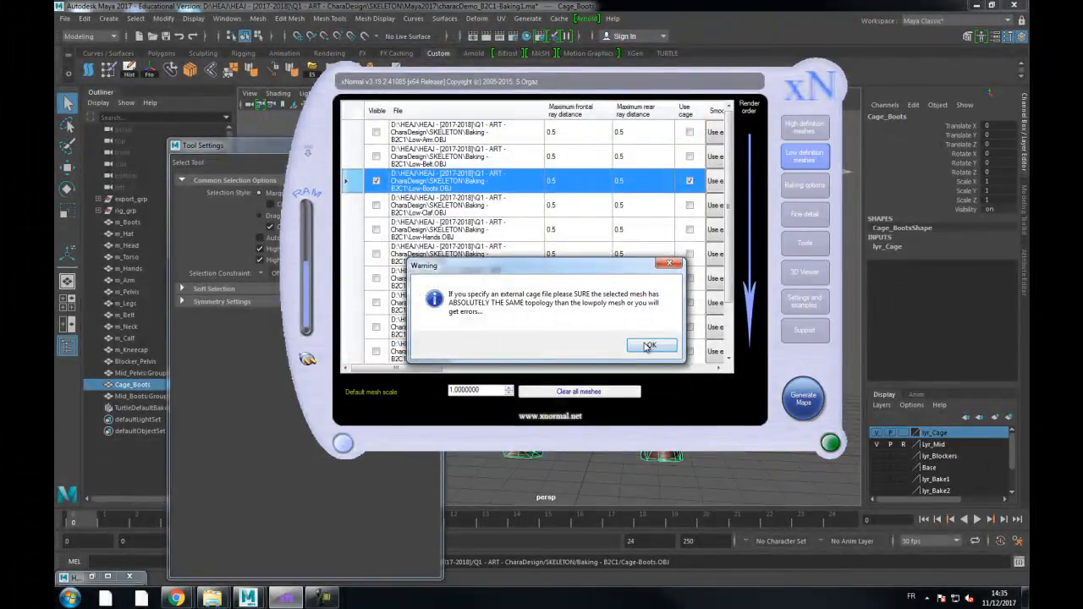
{"action": "left_click", "coordinate": [649, 344]}
{"action": "mouse_move", "coordinate": [429, 368]}
{"action": "left_mouse_down"}
{"action": "mouse_move", "coordinate": [682, 370]}
{"action": "mouse_move", "coordinate": [423, 371]}
{"action": "left_mouse_up"}
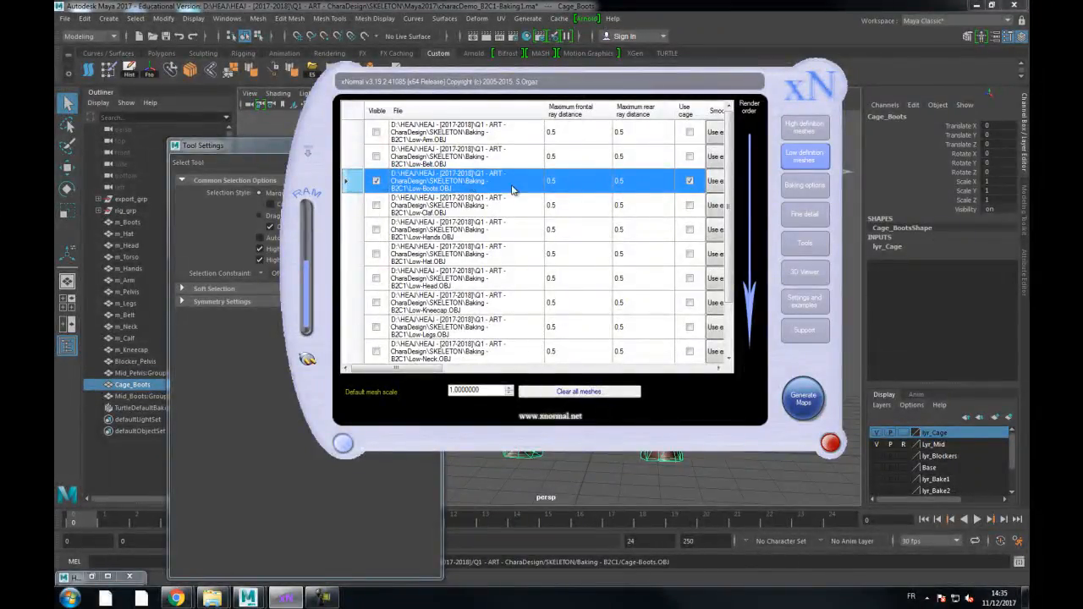
Step: Set the baking output file to 01_Boots as TGA in the Baking - B2C1 folder and generate the boots' normal map
{"action": "left_click", "coordinate": [821, 193]}
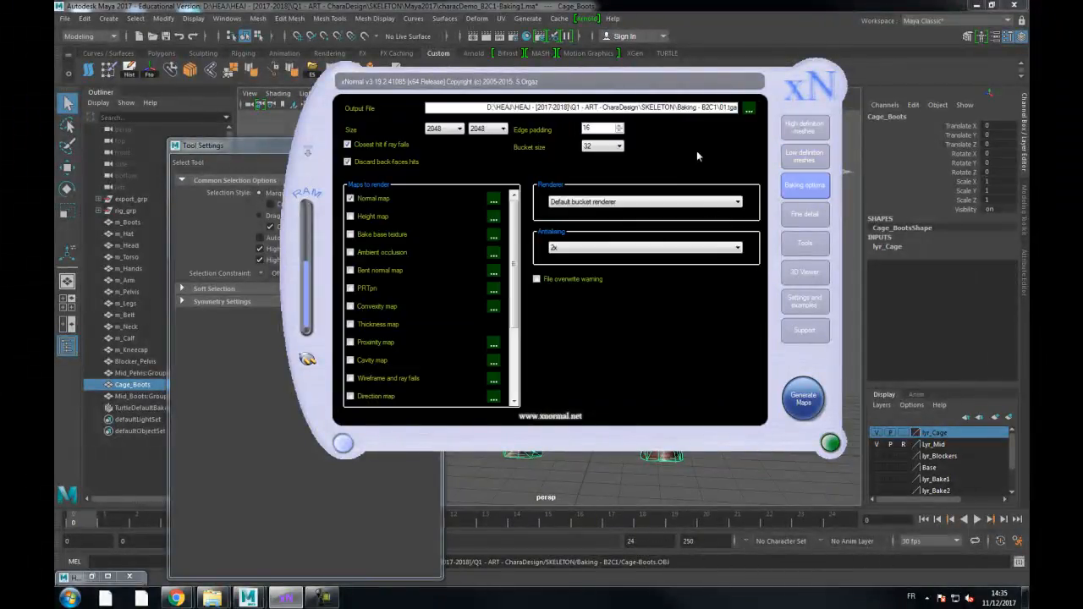
{"action": "left_click", "coordinate": [748, 112]}
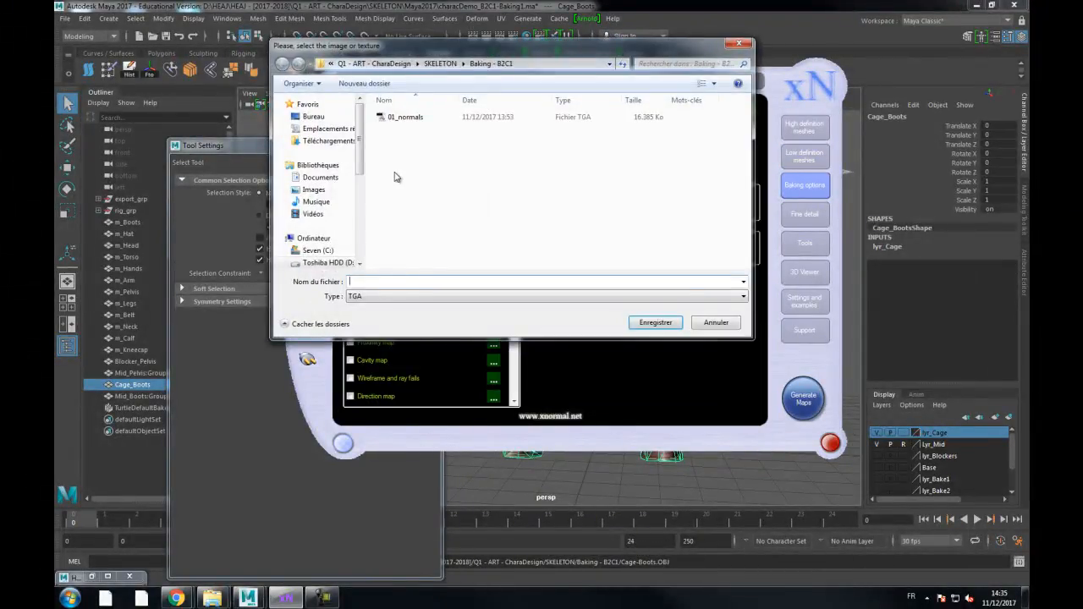
{"action": "left_click", "coordinate": [405, 117]}
{"action": "left_click", "coordinate": [359, 281]}
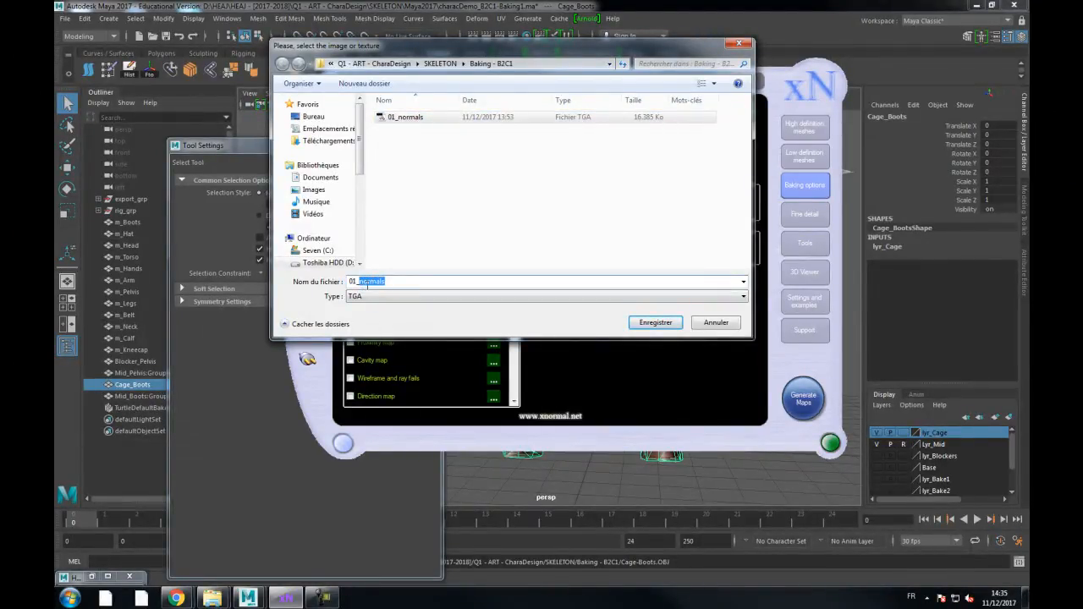
{"action": "type", "text": "Boot"}
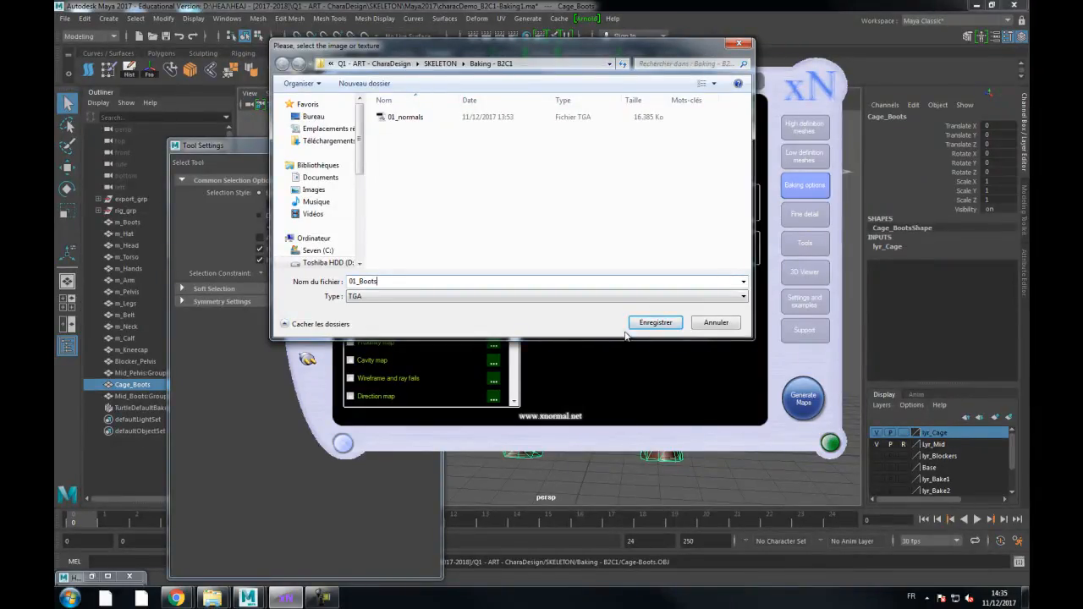
{"action": "left_click", "coordinate": [637, 325]}
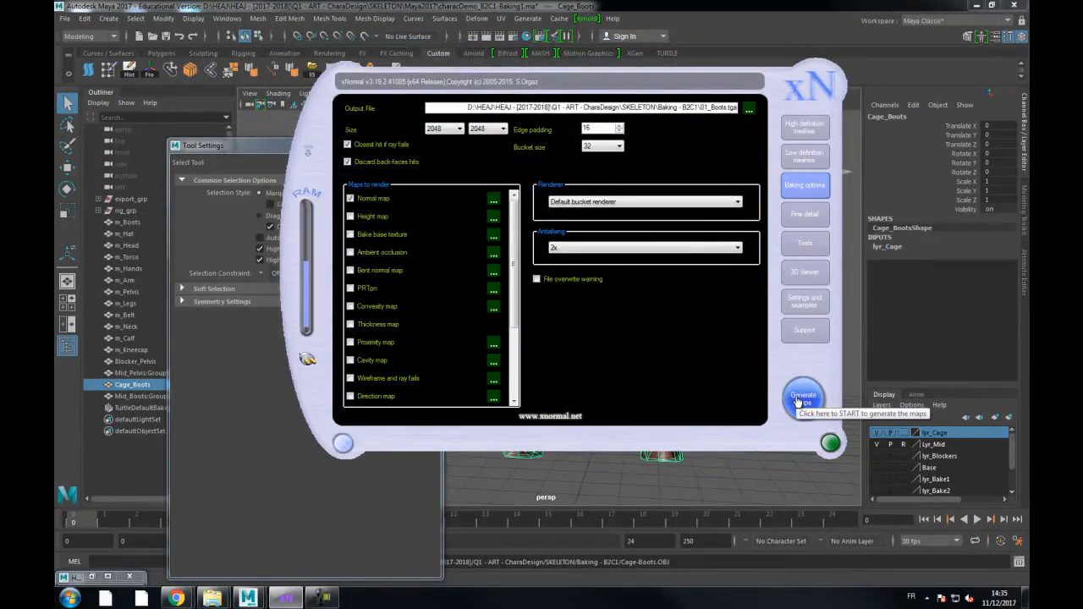
{"action": "left_click", "coordinate": [800, 400]}
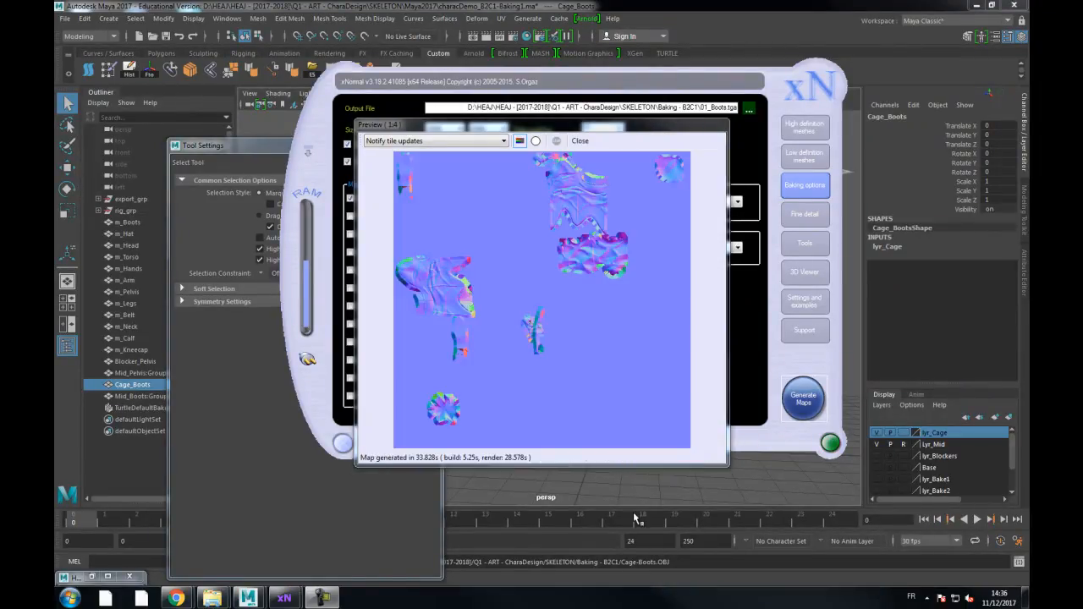
Step: Switch to Maya, hide the lyr_Cage and lyr_Mid layers, and show lyr_Bake1
{"action": "left_click", "coordinate": [654, 491]}
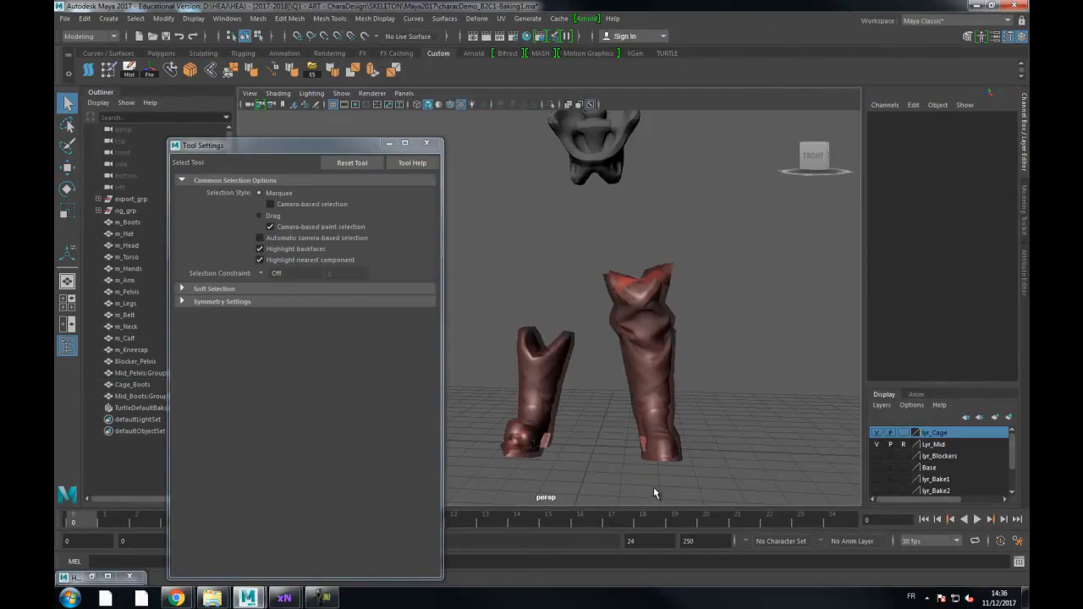
{"action": "left_click", "coordinate": [874, 434]}
{"action": "left_click", "coordinate": [876, 447]}
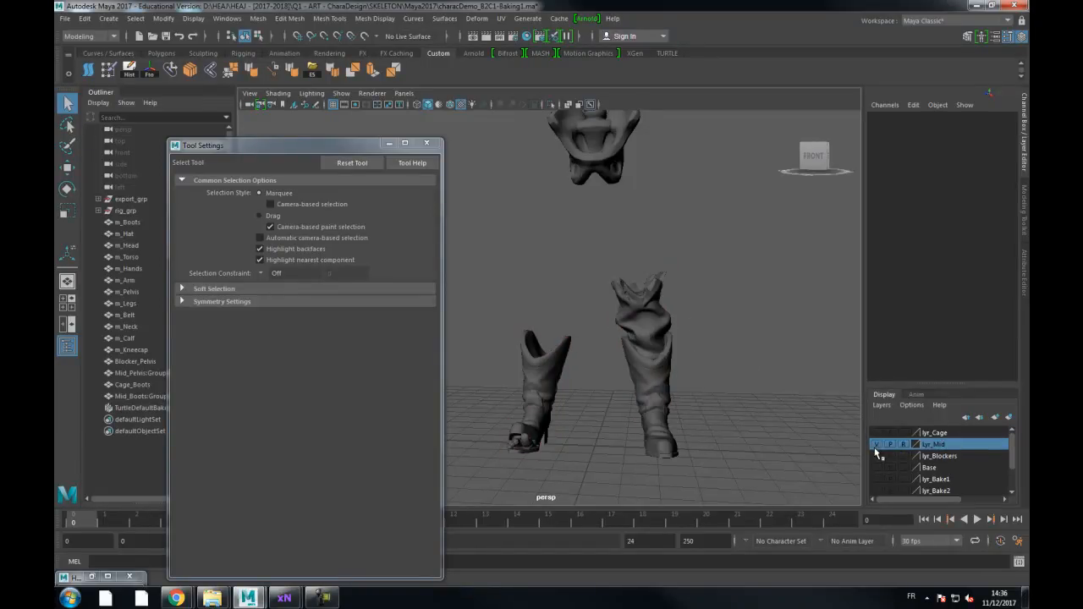
{"action": "left_click", "coordinate": [876, 445]}
{"action": "left_click", "coordinate": [877, 477]}
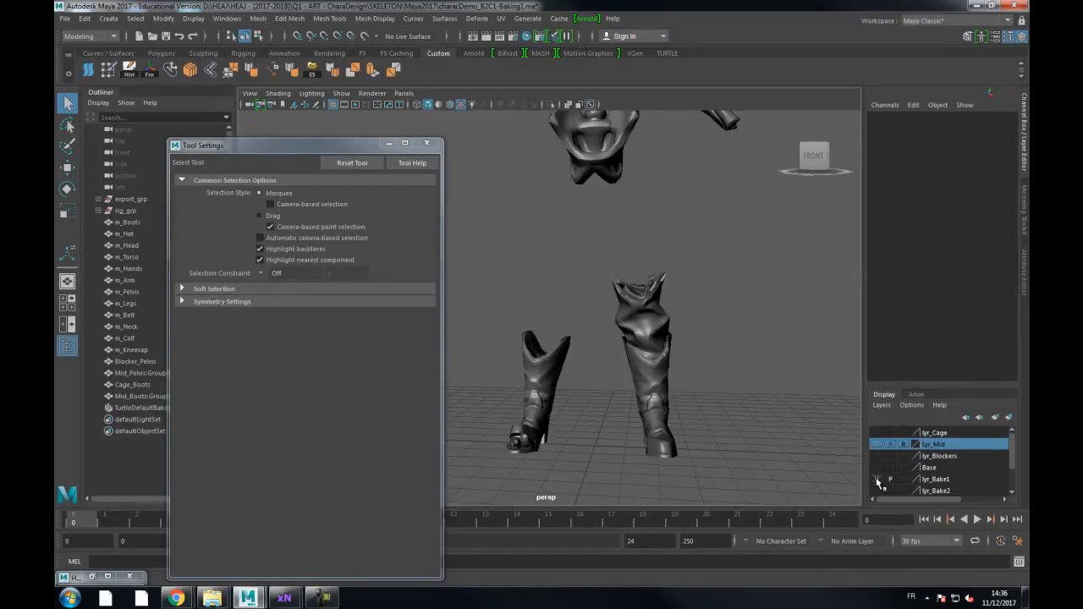
Step: Create a new Blinn material in Hypershade and graph its network in the work area
{"action": "left_click", "coordinate": [645, 321]}
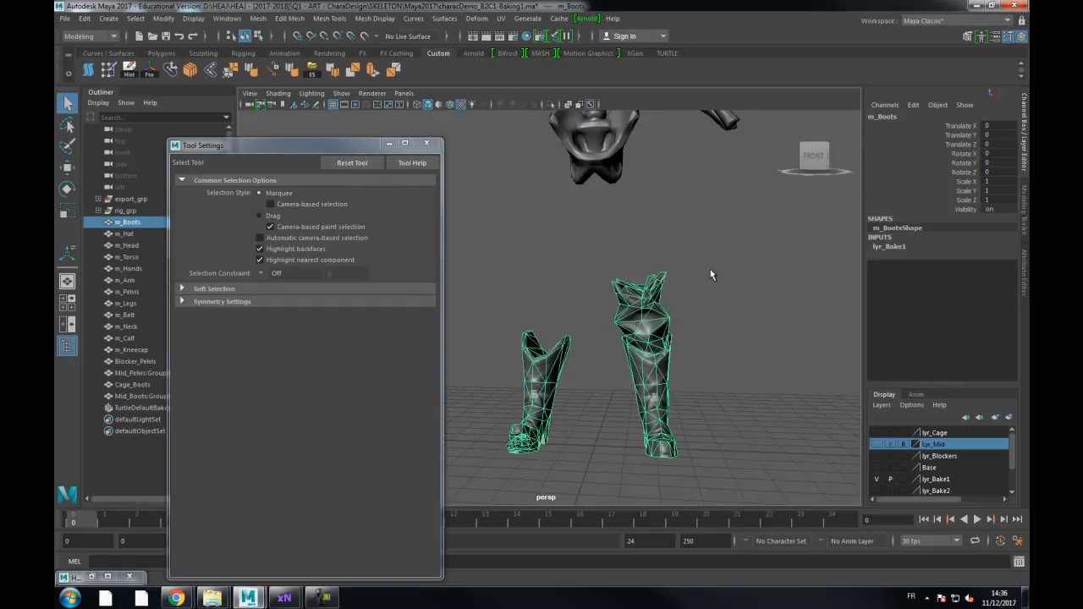
{"action": "mouse_move", "coordinate": [284, 597]}
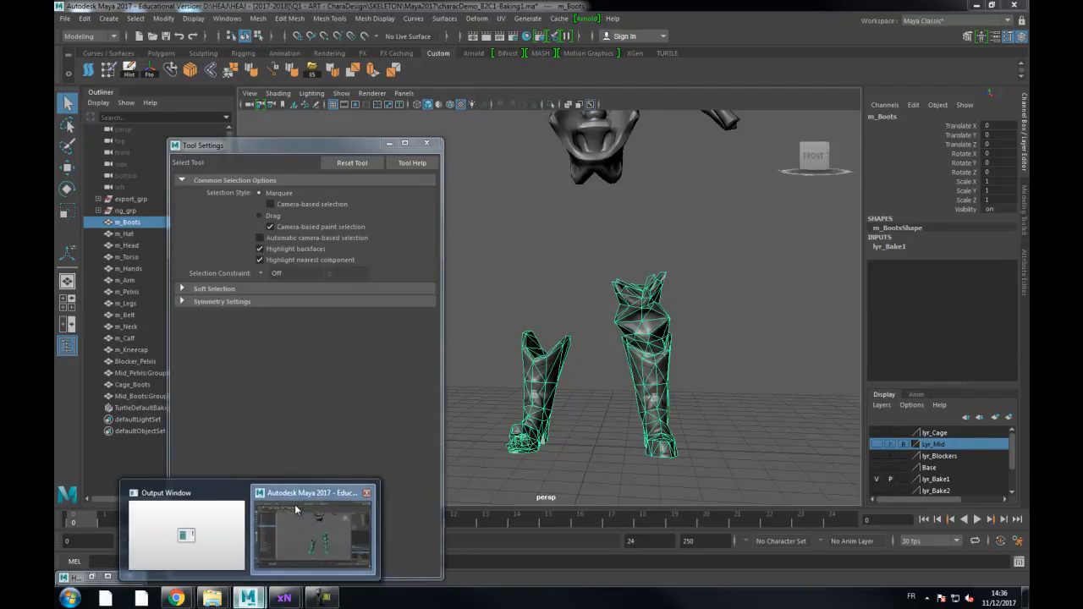
{"action": "left_click", "coordinate": [526, 36]}
{"action": "left_click_drag", "start_coordinate": [600, 333], "coordinate": [659, 108]}
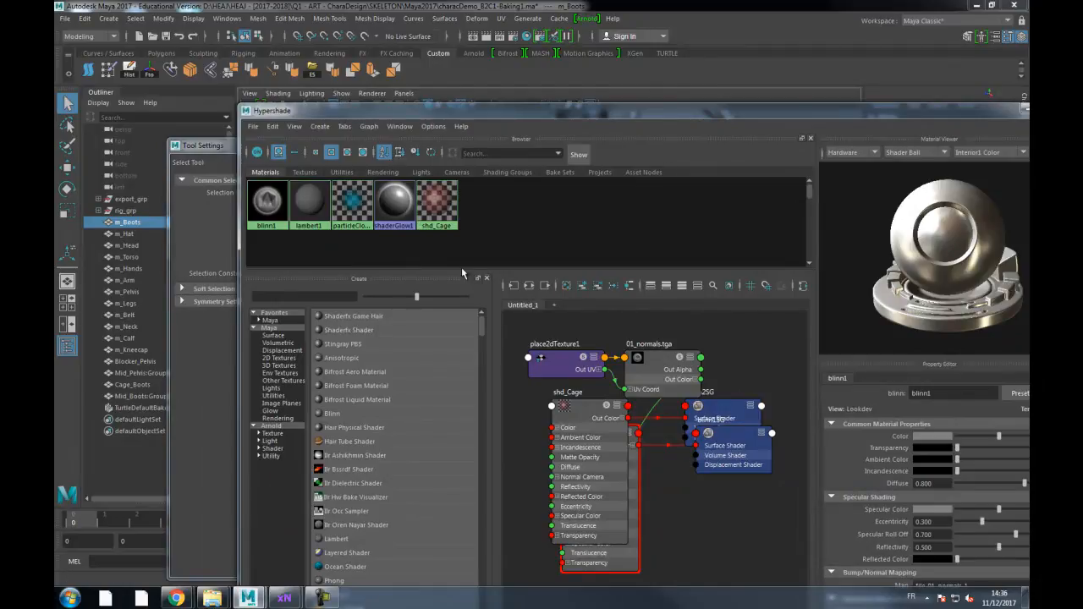
{"action": "left_click", "coordinate": [341, 412]}
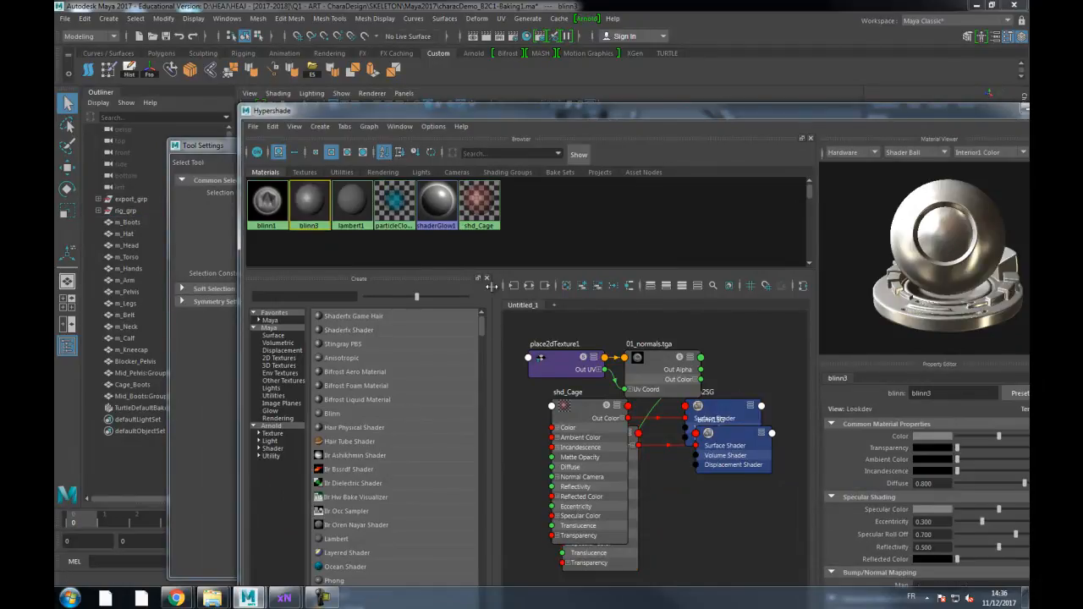
{"action": "left_click", "coordinate": [529, 286]}
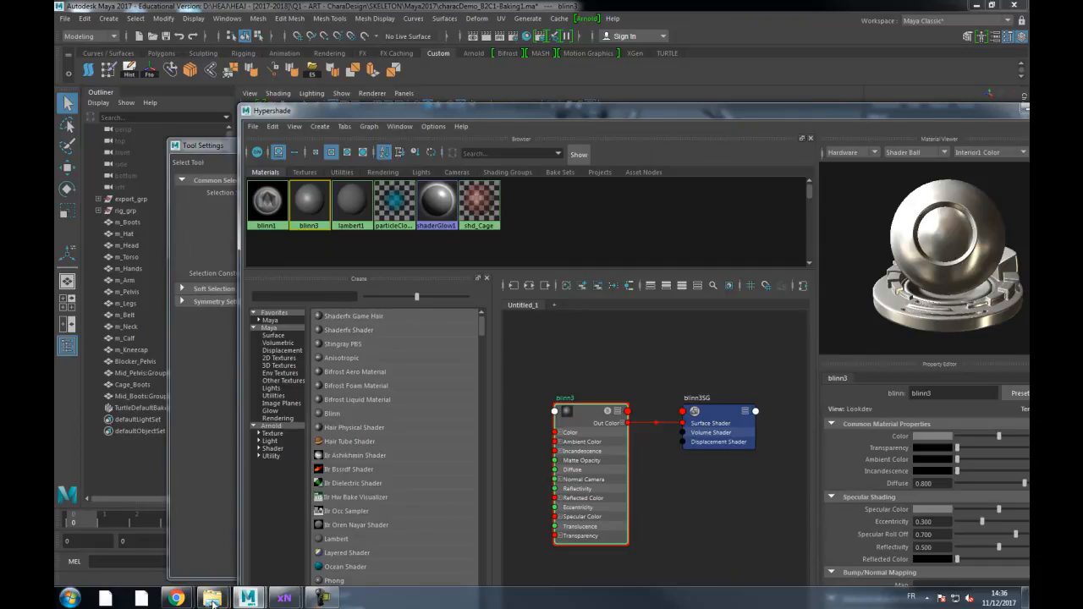
Step: Bring the 01_Boots_normals image from the Baking folder into Hypershade and connect its Out Color to the new Blinn as its normal map
{"action": "mouse_move", "coordinate": [210, 589]}
{"action": "left_click", "coordinate": [178, 525]}
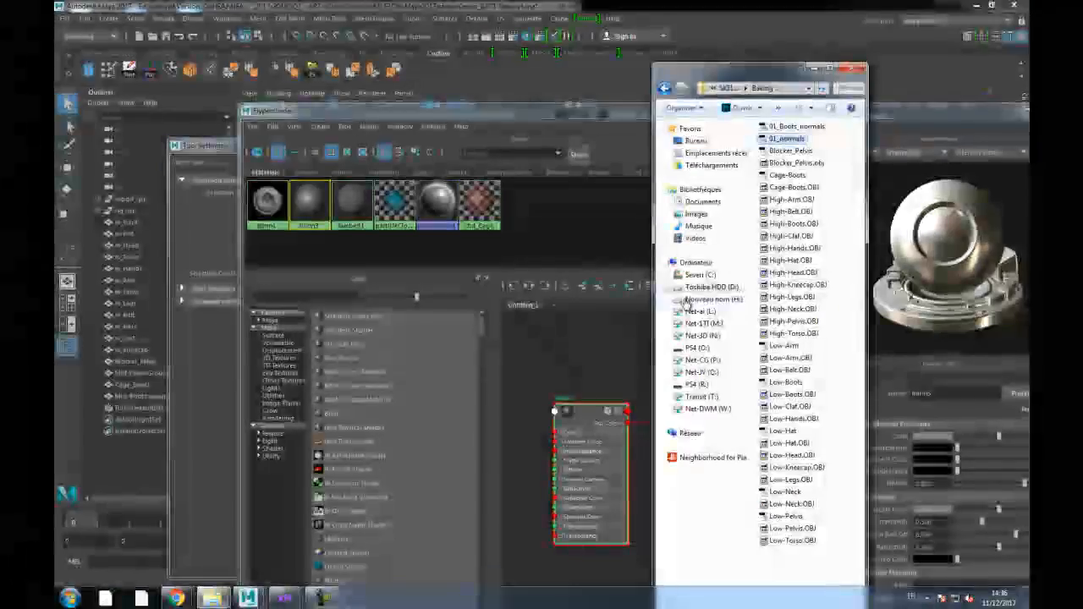
{"action": "left_click_drag", "start_coordinate": [792, 127], "coordinate": [565, 374]}
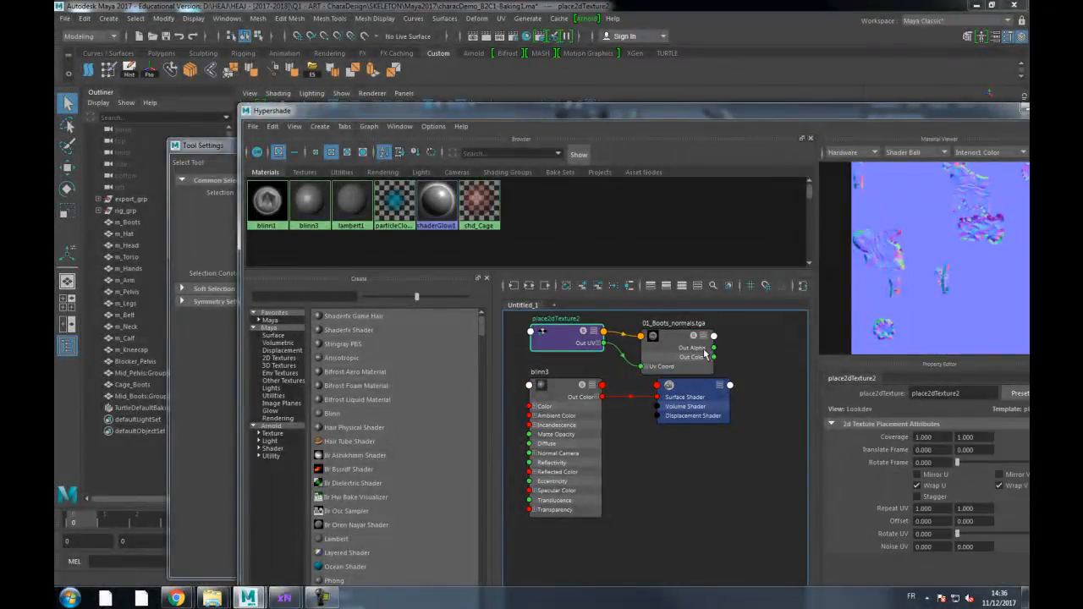
{"action": "left_click_drag", "start_coordinate": [714, 356], "coordinate": [574, 437]}
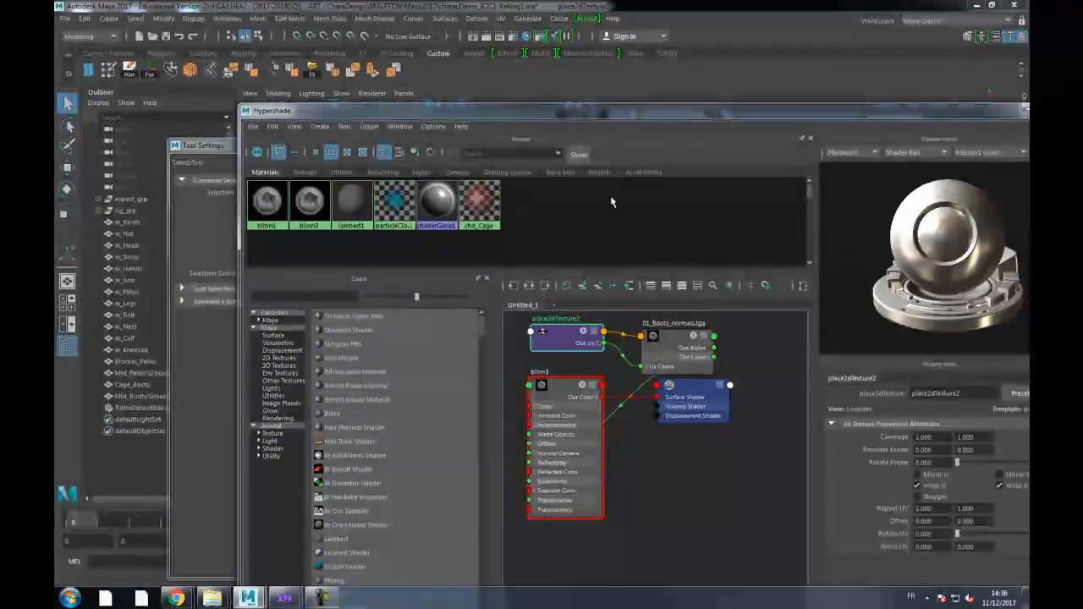
Step: Assign the blinn3 material to the m_Boots mesh and minimize Hypershade
{"action": "left_click_drag", "start_coordinate": [611, 113], "coordinate": [651, 377]}
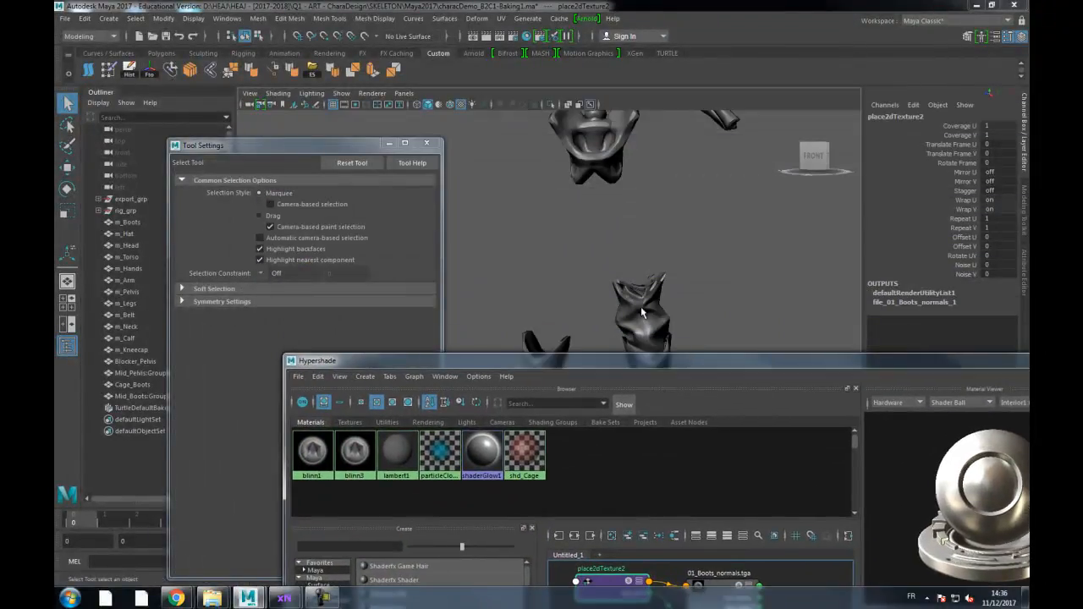
{"action": "left_click", "coordinate": [641, 306]}
{"action": "right_click", "coordinate": [356, 453]}
{"action": "right_click_drag", "start_coordinate": [357, 450], "coordinate": [356, 400]}
{"action": "left_click_drag", "start_coordinate": [982, 368], "coordinate": [544, 372]}
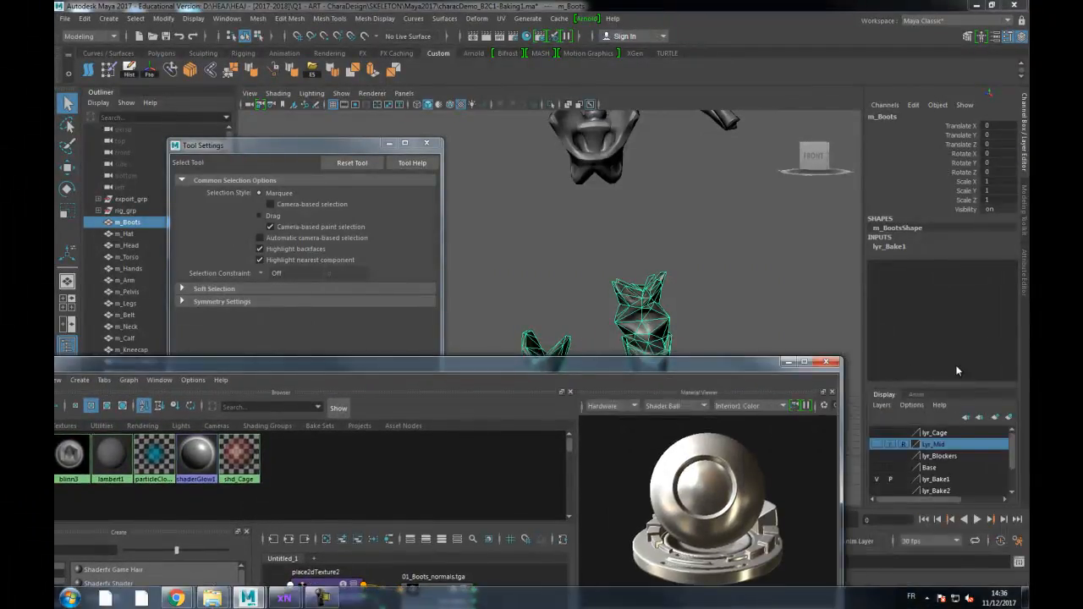
{"action": "left_click", "coordinate": [787, 362]}
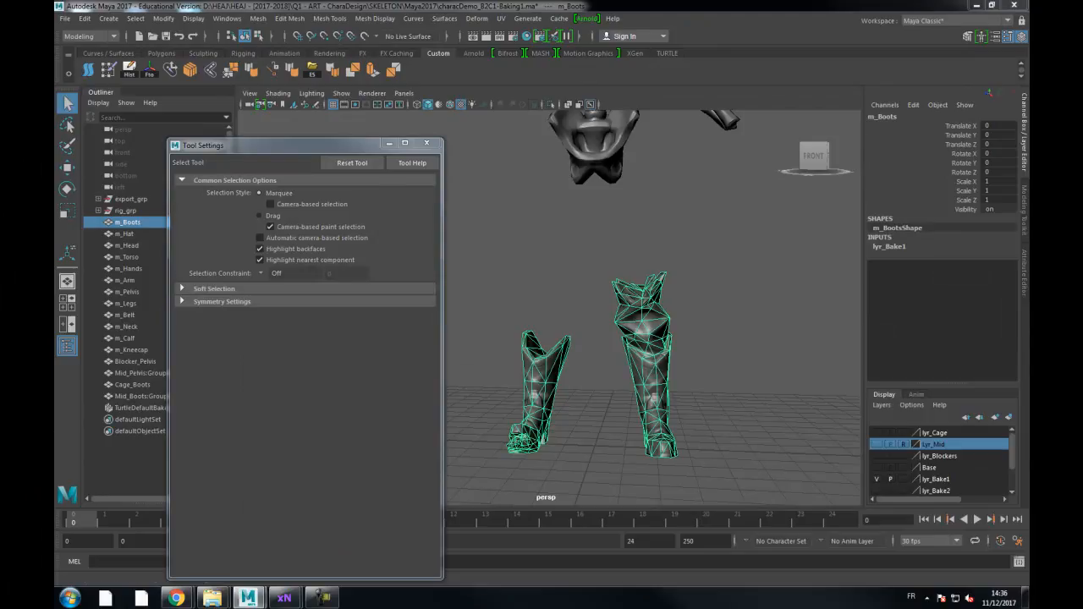
Step: Examine the new normal map on both boots from several angles, including the torn upper openings and the feet
{"action": "left_click", "coordinate": [746, 324]}
{"action": "left_click_drag", "start_coordinate": [650, 298], "coordinate": [666, 331], "text": "alt"}
{"action": "right_click_drag", "start_coordinate": [668, 331], "coordinate": [878, 324], "text": "alt"}
{"action": "left_click_drag", "start_coordinate": [728, 332], "coordinate": [719, 227], "text": "alt"}
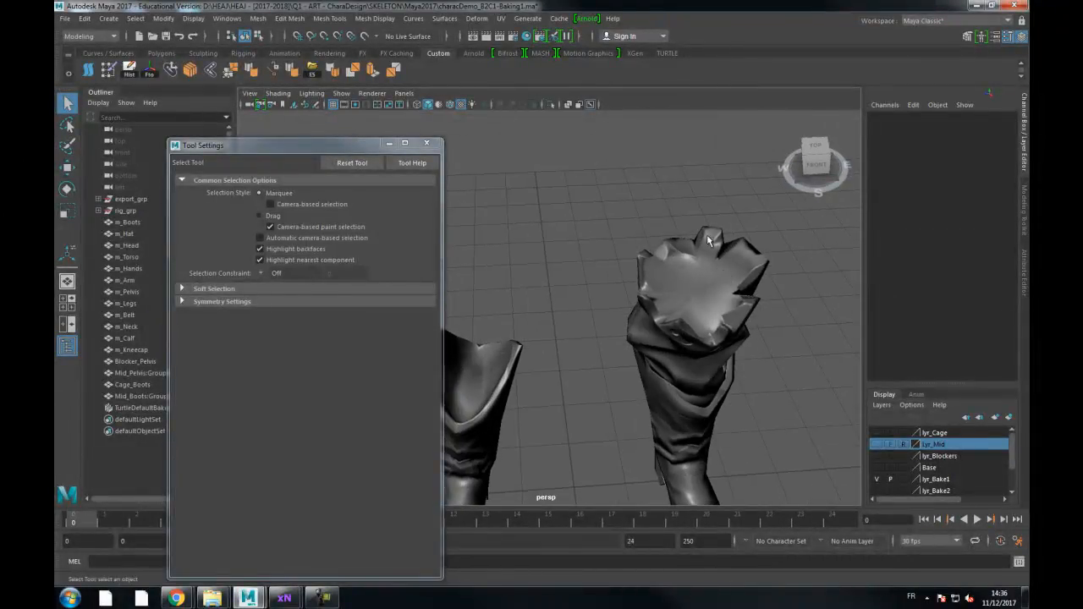
{"action": "left_click_drag", "start_coordinate": [716, 298], "coordinate": [692, 274], "text": "alt"}
{"action": "left_click_drag", "start_coordinate": [654, 273], "coordinate": [637, 378], "text": "alt"}
{"action": "left_click_drag", "start_coordinate": [567, 354], "coordinate": [641, 312], "text": "alt"}
{"action": "left_click_drag", "start_coordinate": [573, 411], "coordinate": [576, 216], "text": "alt"}
{"action": "left_click", "coordinate": [606, 273]}
{"action": "left_click", "coordinate": [529, 219]}
{"action": "left_click_drag", "start_coordinate": [512, 236], "coordinate": [418, 242], "text": "alt"}
{"action": "left_click_drag", "start_coordinate": [618, 261], "coordinate": [600, 292], "text": "alt"}
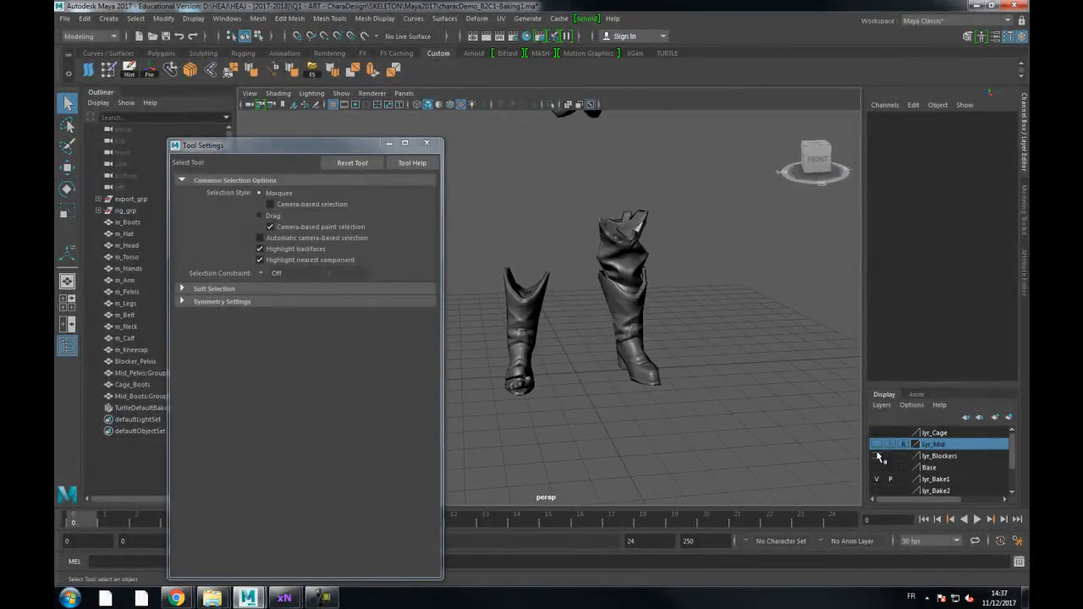
Step: Look over all the visible lyr_Bake1 parts together, from the hat down to the boots
{"action": "middle_click_drag", "start_coordinate": [626, 271], "coordinate": [707, 359], "text": "alt"}
{"action": "right_click_drag", "start_coordinate": [707, 360], "coordinate": [713, 260], "text": "alt"}
{"action": "left_click_drag", "start_coordinate": [713, 260], "coordinate": [646, 222], "text": "alt"}
{"action": "middle_click_drag", "start_coordinate": [646, 223], "coordinate": [654, 267], "text": "alt"}
{"action": "right_click_drag", "start_coordinate": [655, 266], "coordinate": [660, 235], "text": "alt"}
{"action": "left_click_drag", "start_coordinate": [661, 235], "coordinate": [633, 257], "text": "alt"}
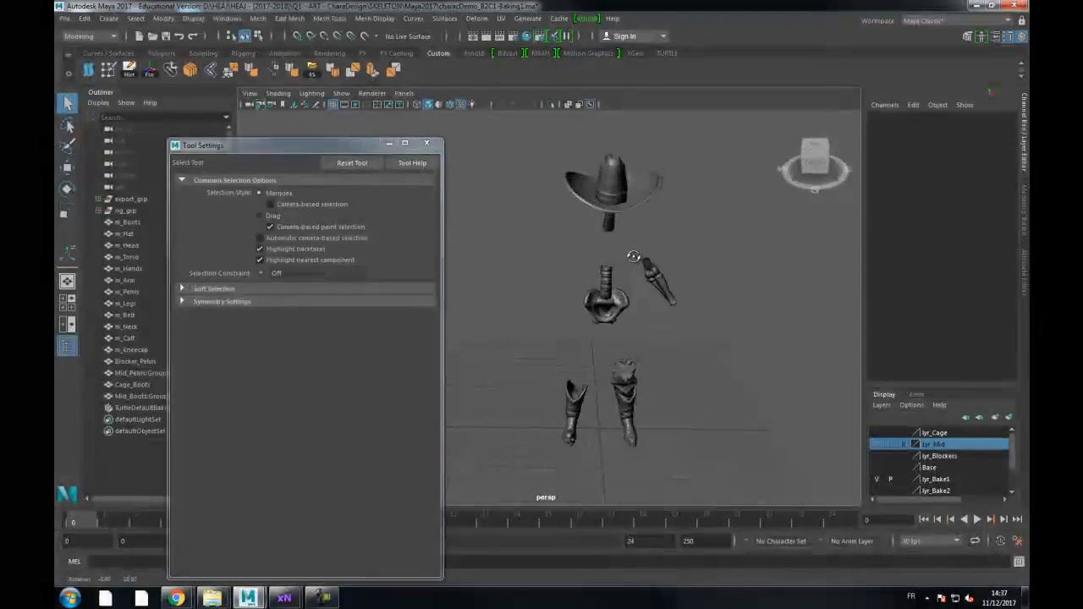
{"action": "left_click_drag", "start_coordinate": [569, 223], "coordinate": [542, 188], "text": "alt"}
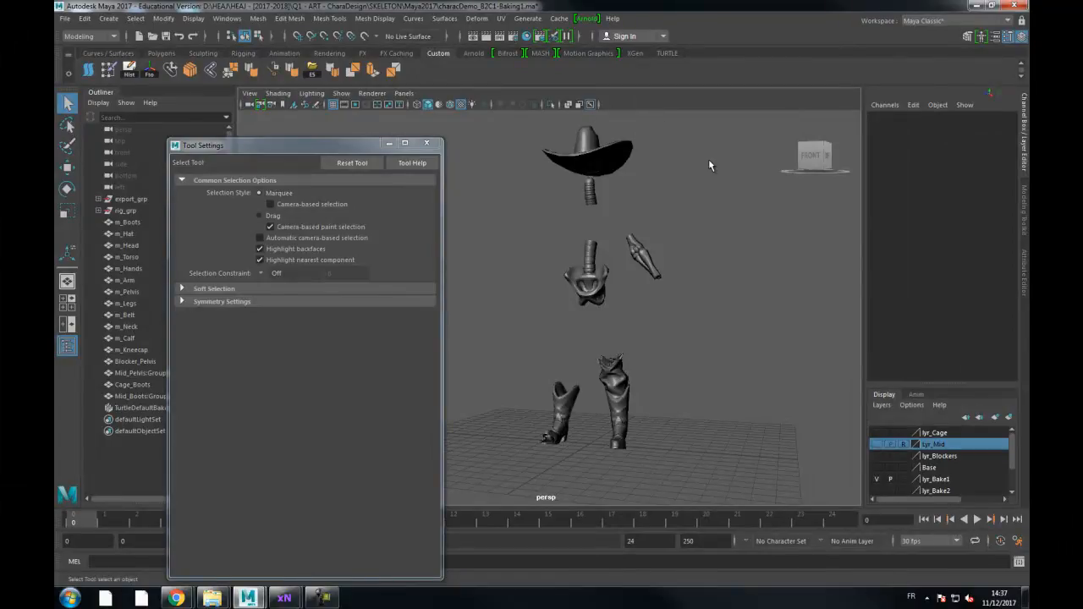